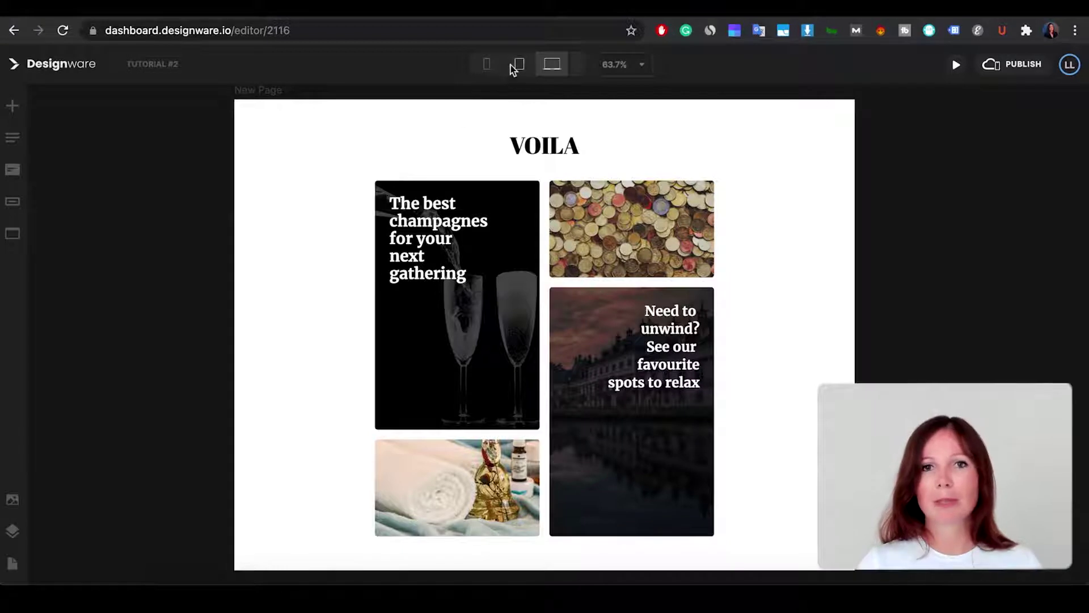
- Preview the VOILA page in the tablet and mobile layouts, look through the stacked mobile tiles, and return to the desktop layout
left_click(519, 65)
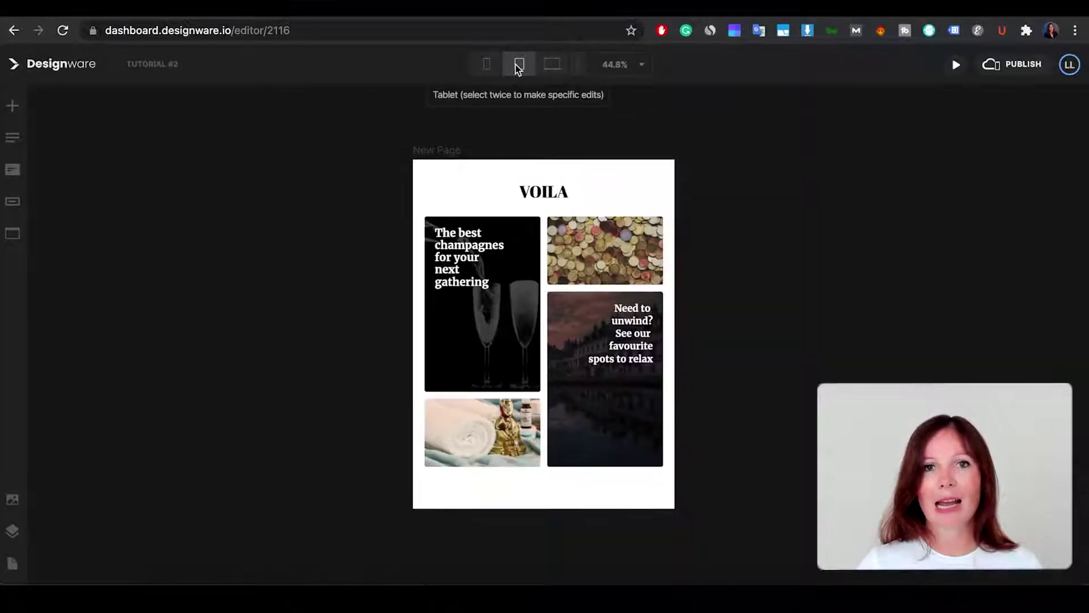
left_click(487, 65)
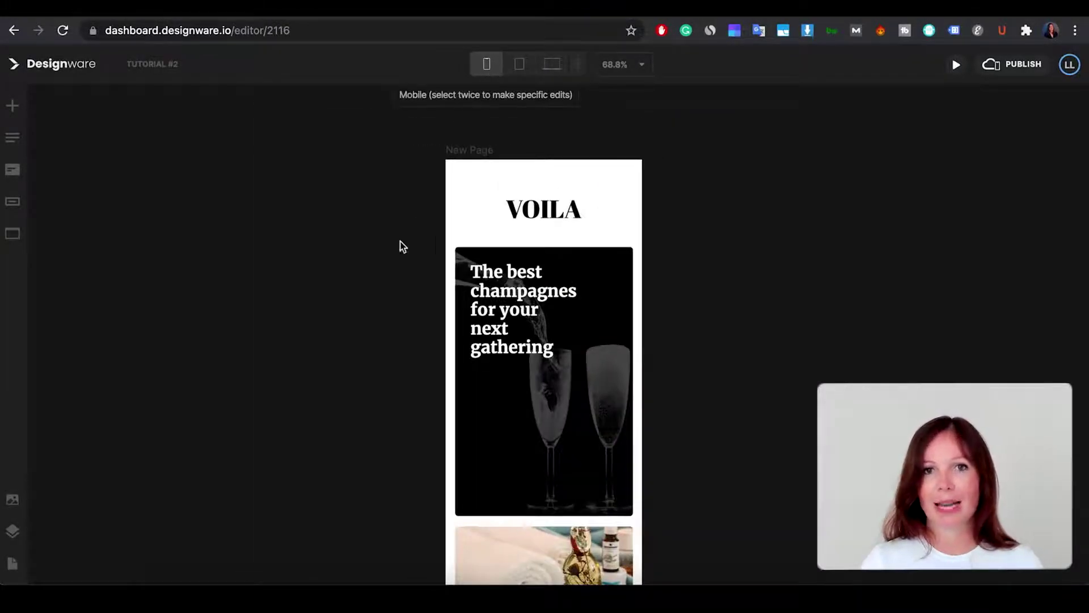
scroll(381, 362, "down", 6)
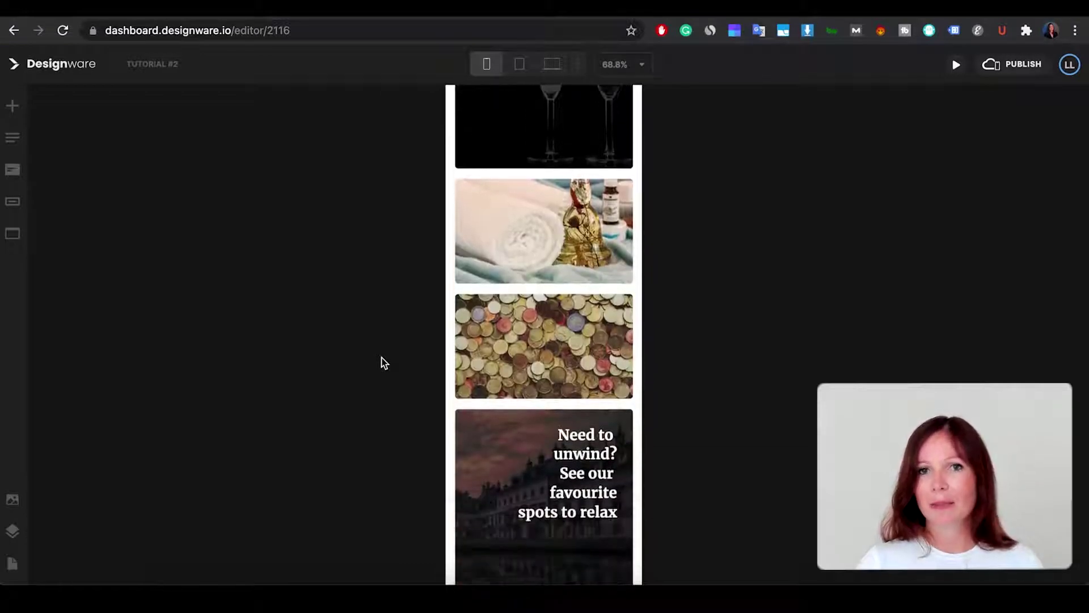
scroll(382, 362, "up", 5)
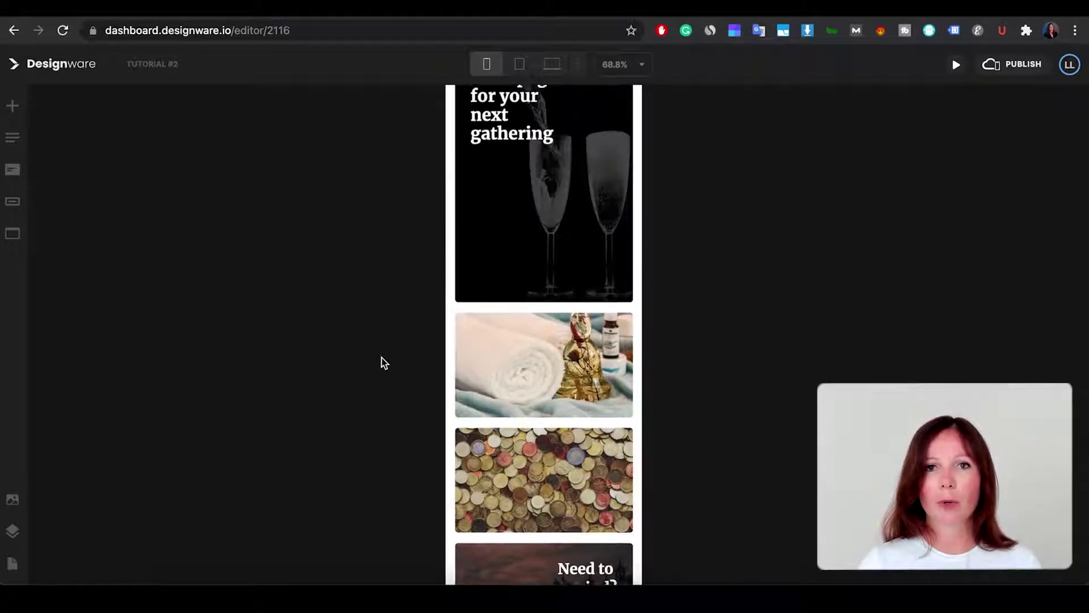
scroll(382, 362, "up", 3)
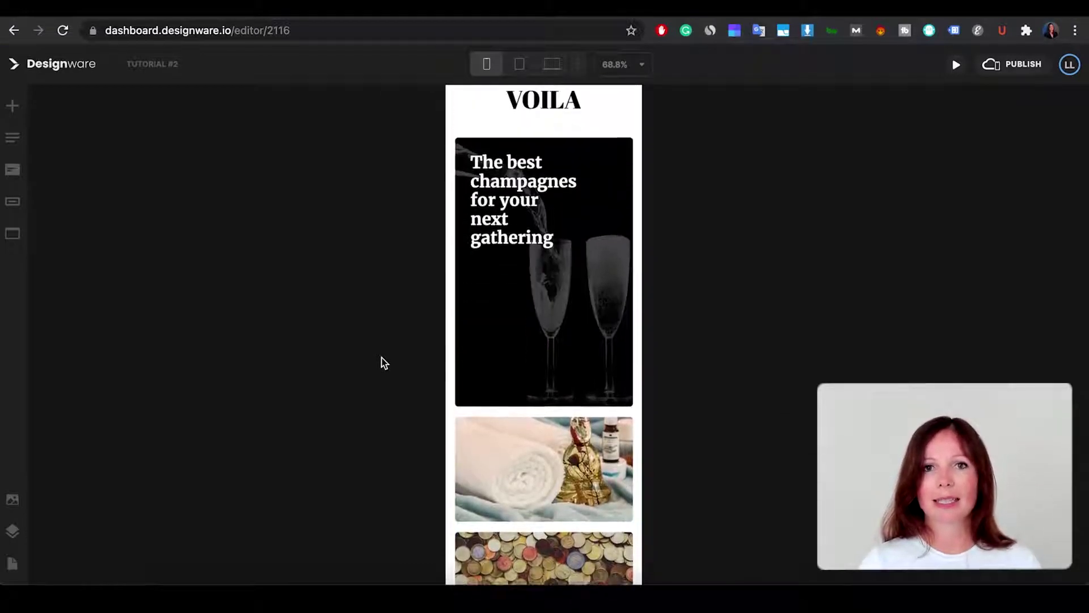
left_click(546, 66)
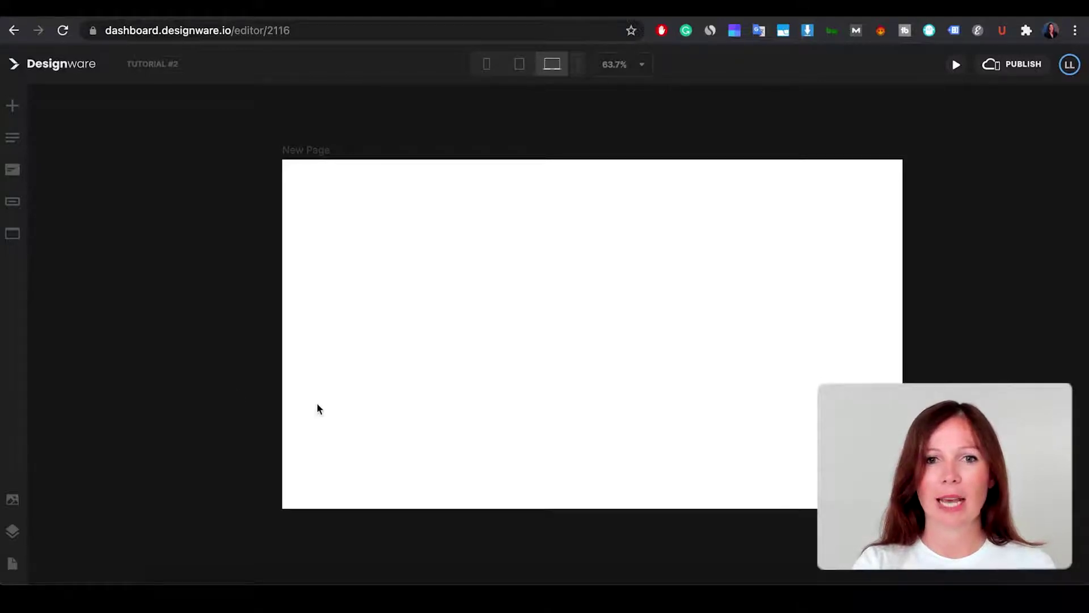
- Add a text block to the blank desktop page and select it
left_click(9, 113)
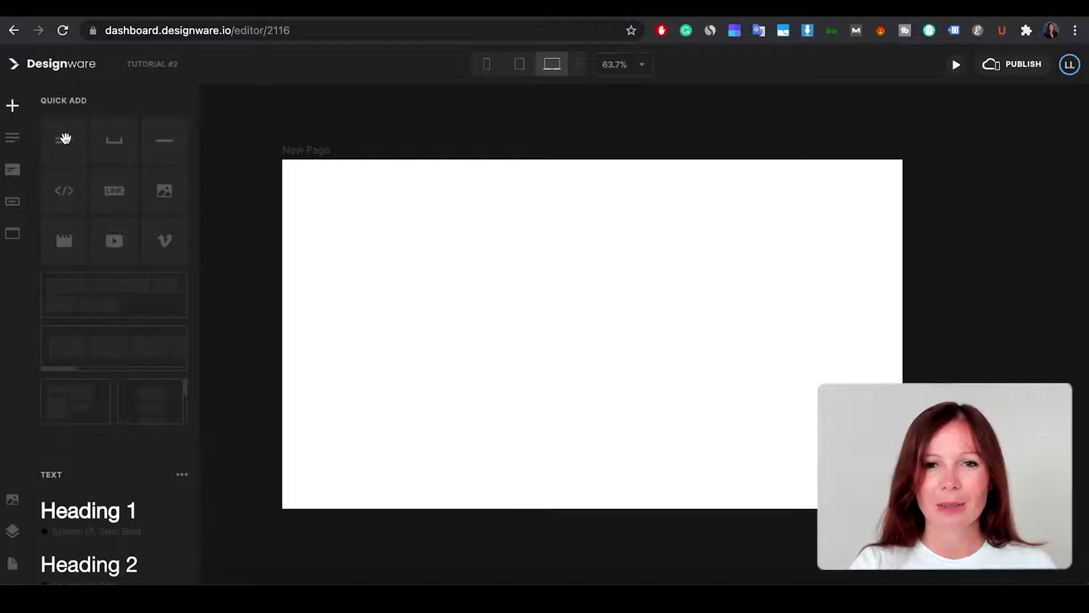
left_click_drag(65, 139, 447, 420)
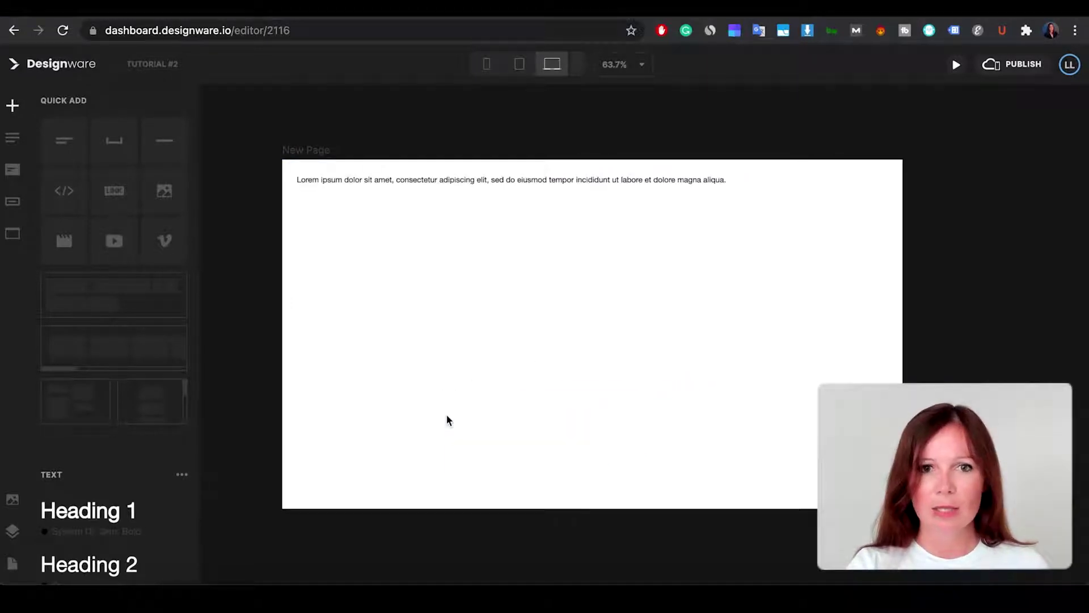
left_click(397, 179)
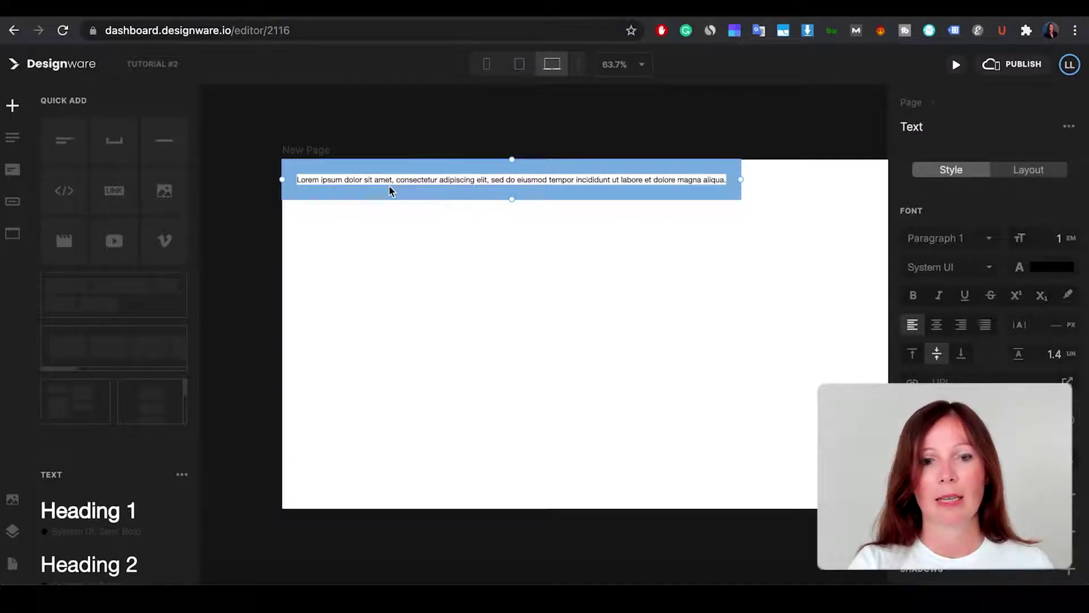
left_click(62, 140)
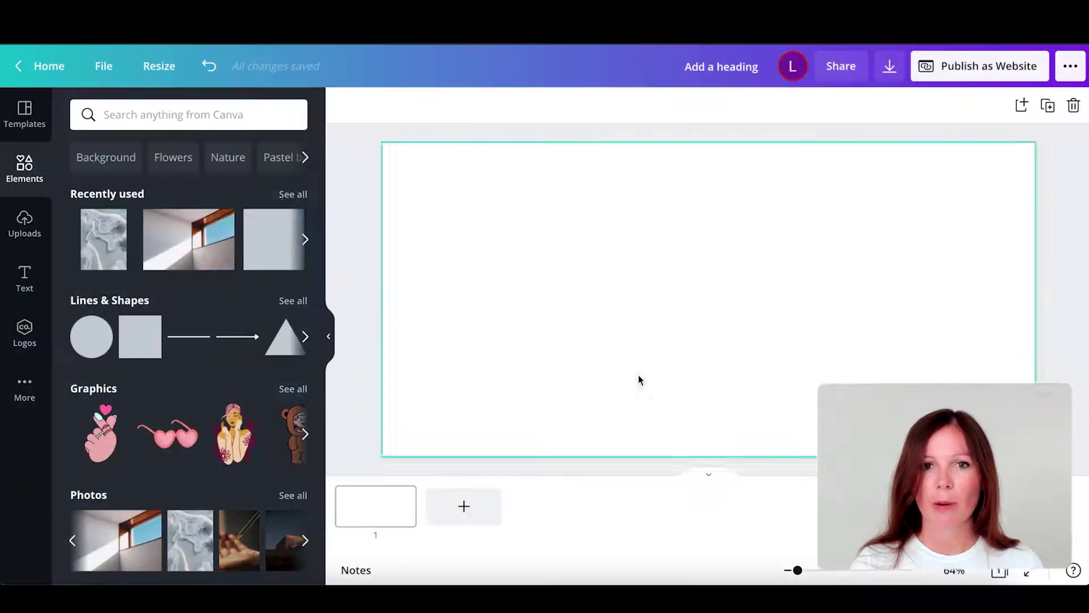
- In Canva, place the window interior and icy water photos side by side, and add a heading with body text over the interior photo
left_click_drag(194, 236, 446, 199)
left_click_drag(235, 233, 813, 211)
left_click(25, 278)
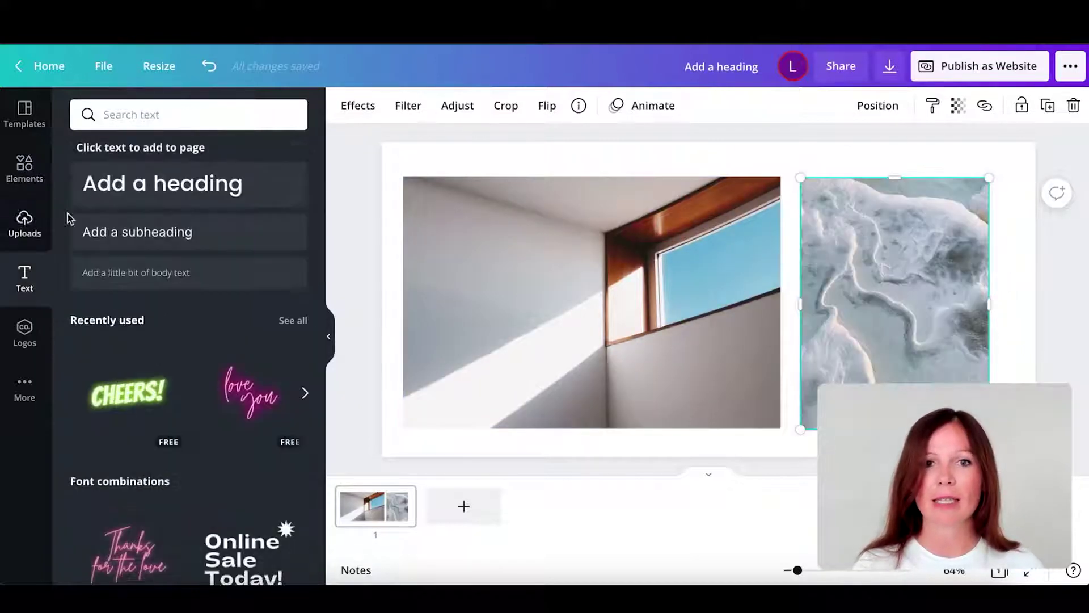
left_click_drag(460, 318, 457, 346)
left_click_drag(136, 272, 497, 379)
- Open the design as a published website and narrow and widen its window to check how the layout responds
left_click(963, 68)
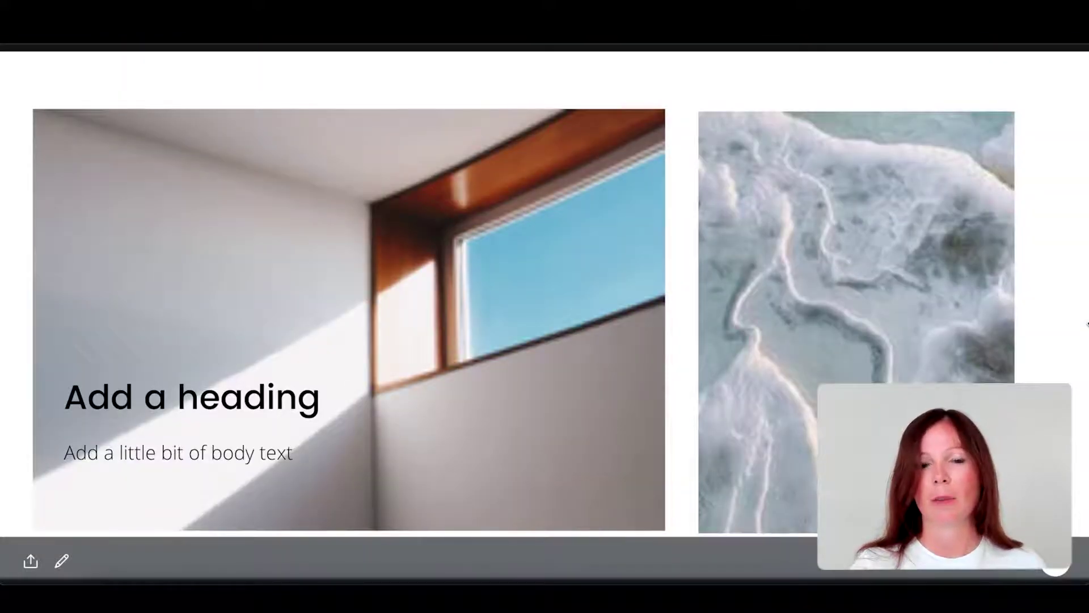
left_click_drag(1088, 325, 378, 318)
left_click_drag(847, 251, 1085, 212)
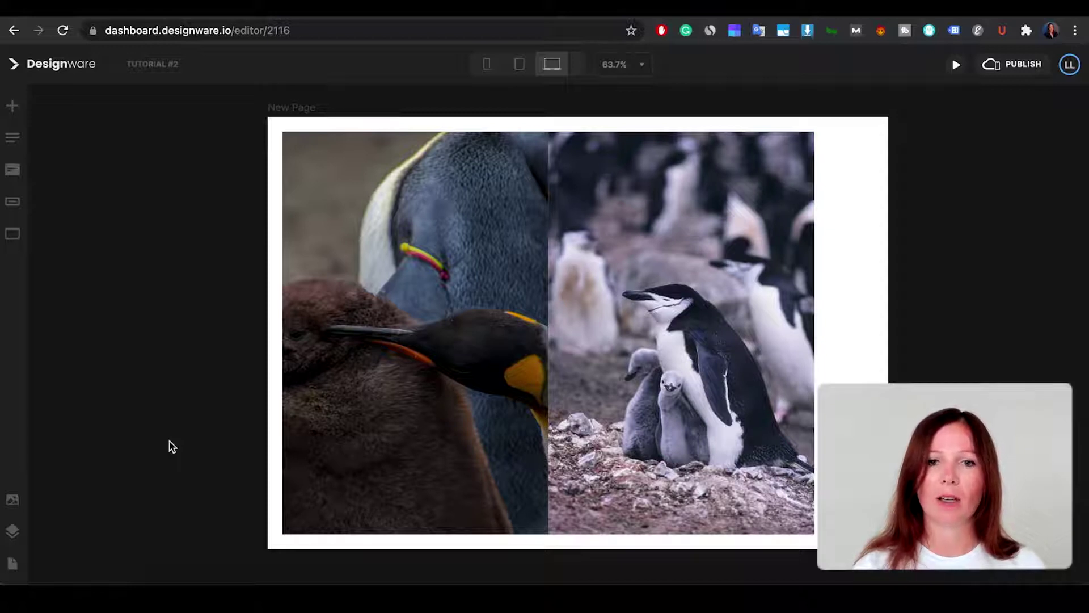
- Back in Designware, examine the page content structure by selecting each of the two penguin images nested in the container
left_click(16, 111)
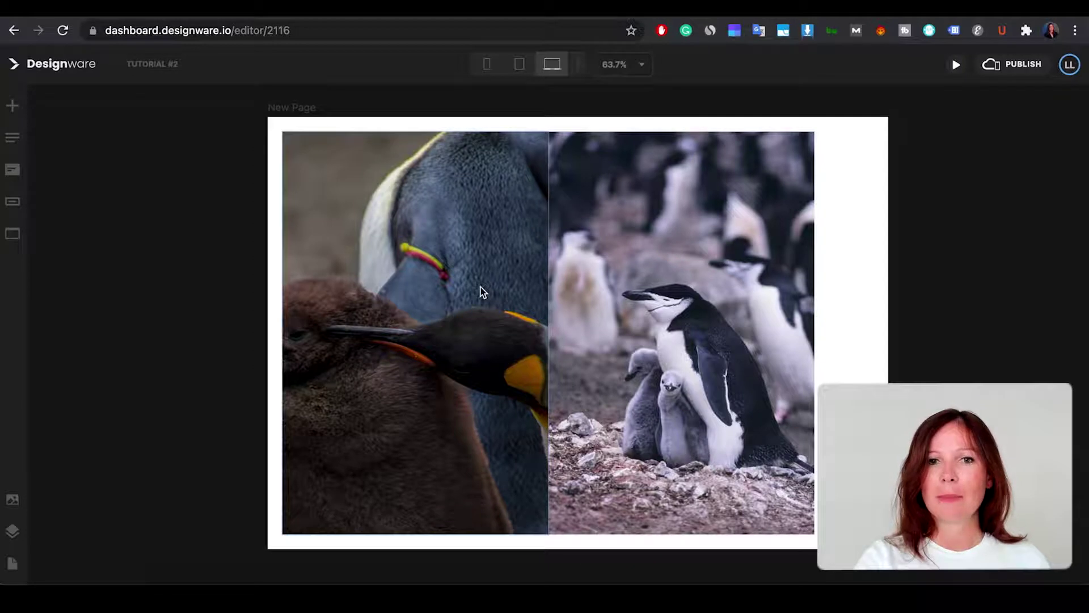
left_click(16, 530)
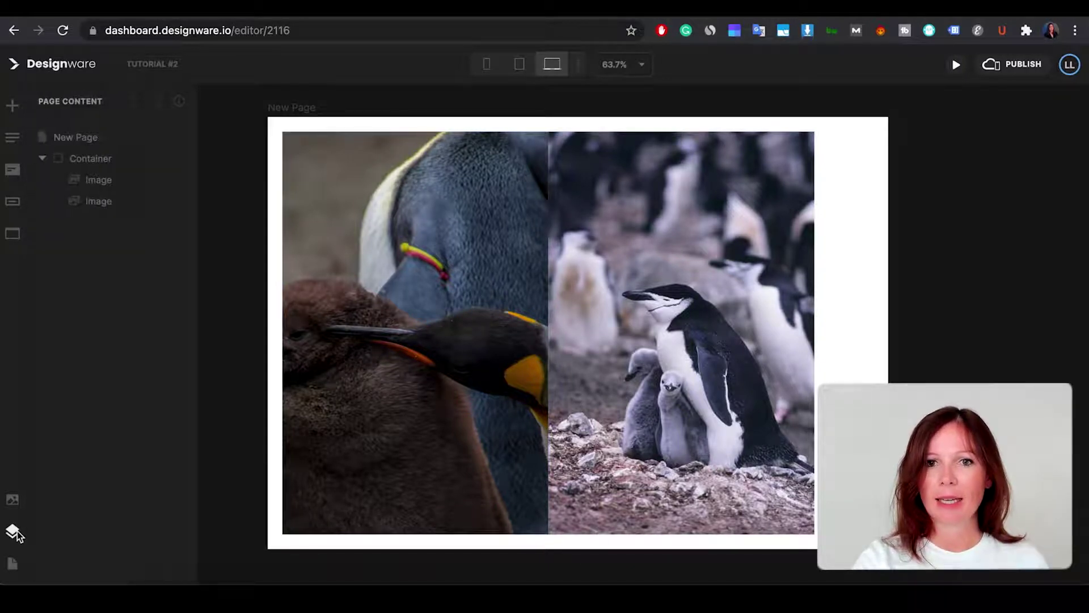
left_click(106, 180)
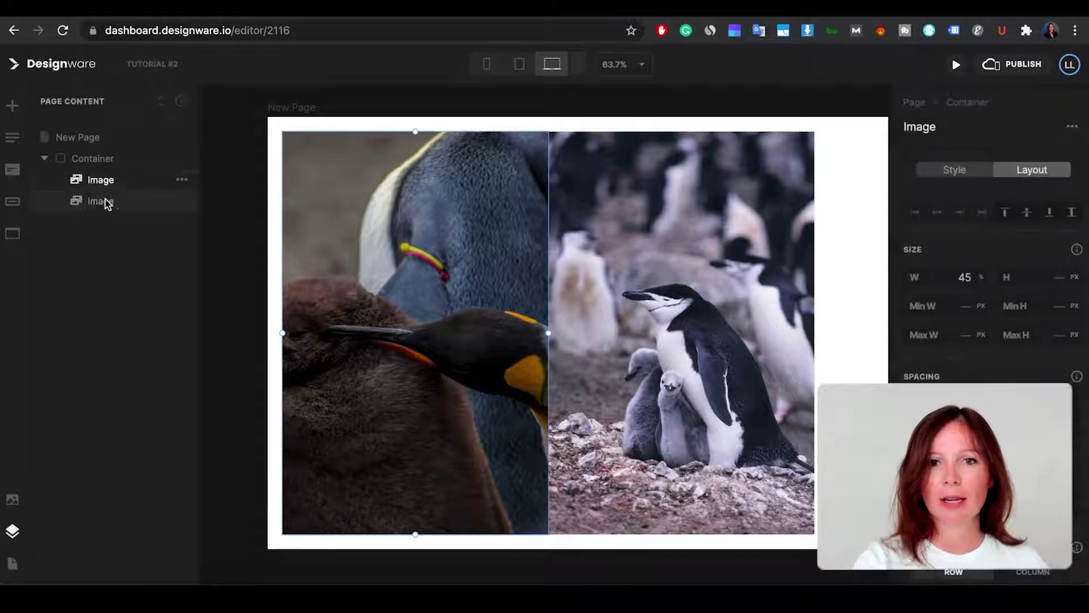
left_click(105, 201)
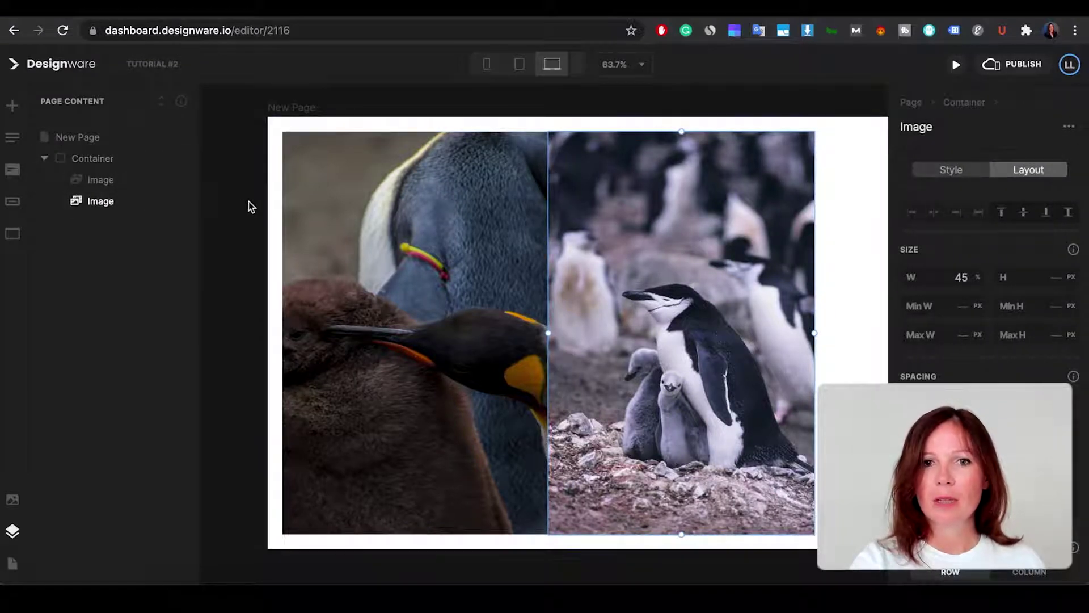
left_click(13, 533)
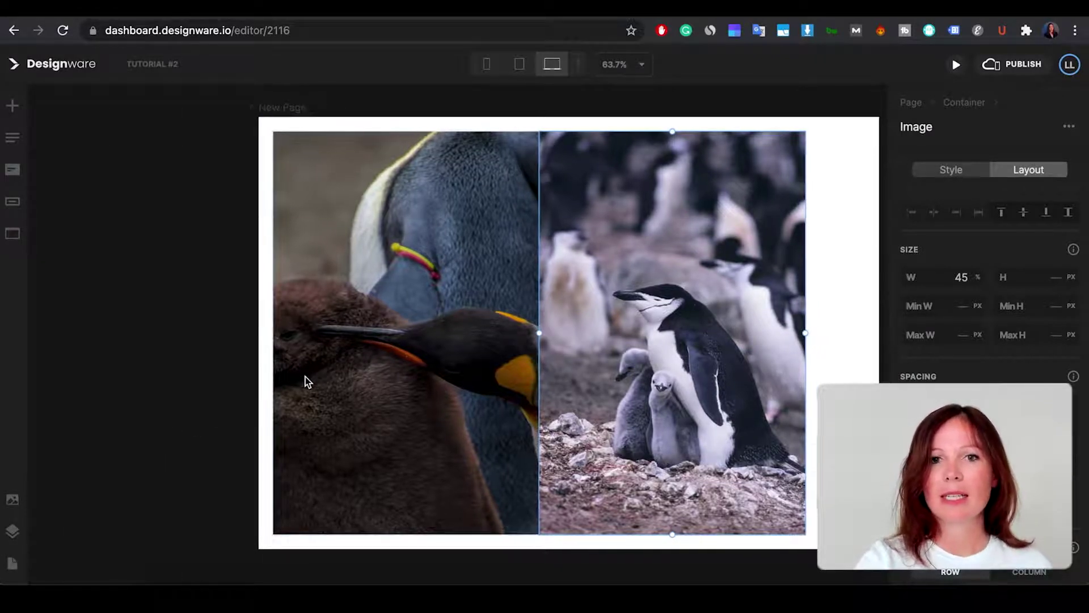
left_click(865, 105)
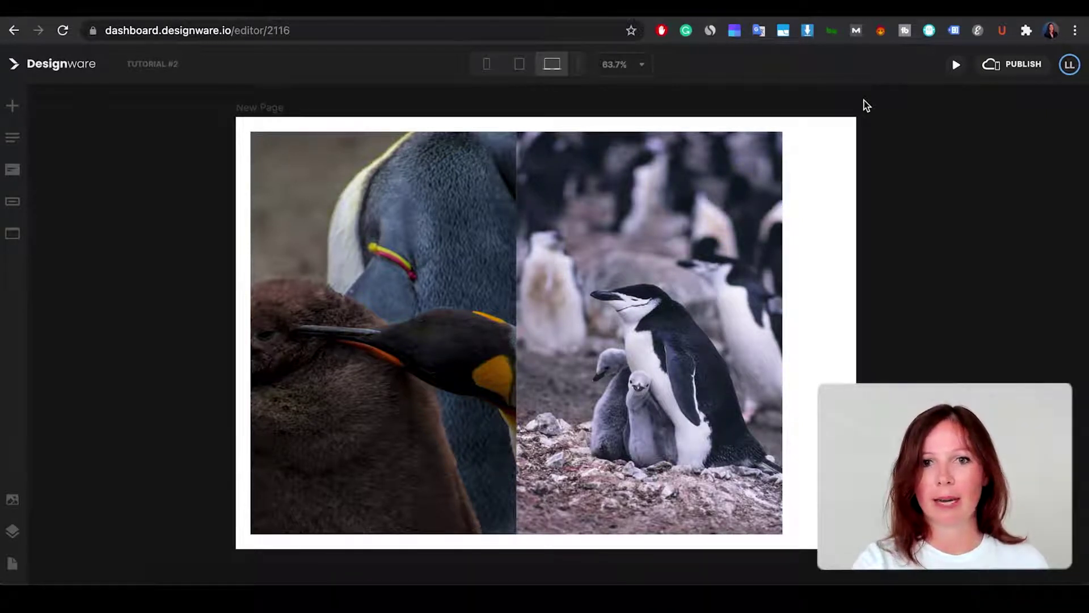
- Select each penguin image on the canvas and move the selection up from the left image to its parent container
left_click(606, 322)
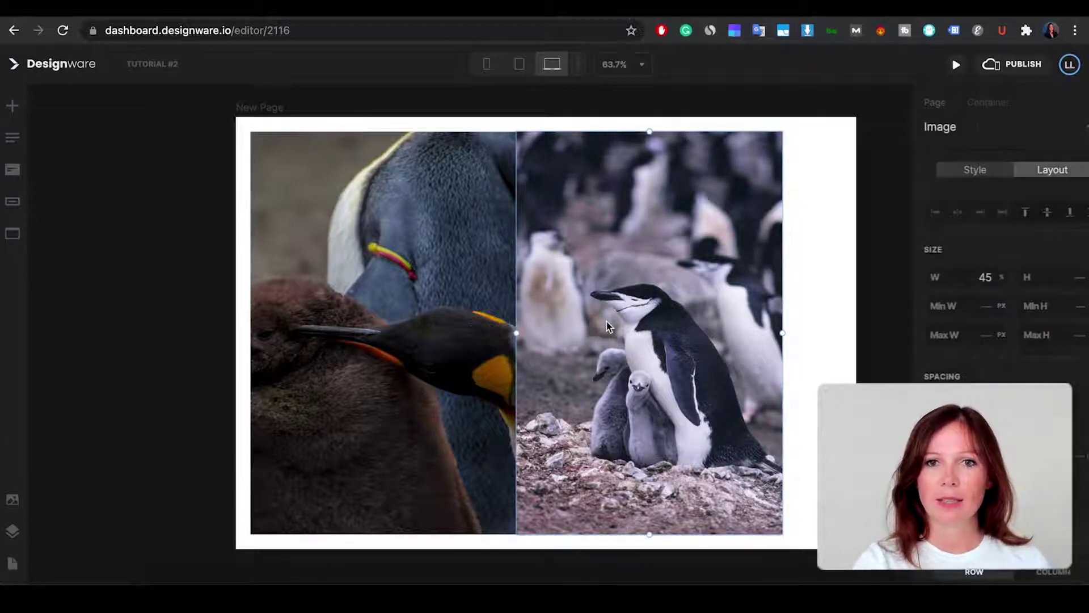
left_click(798, 264)
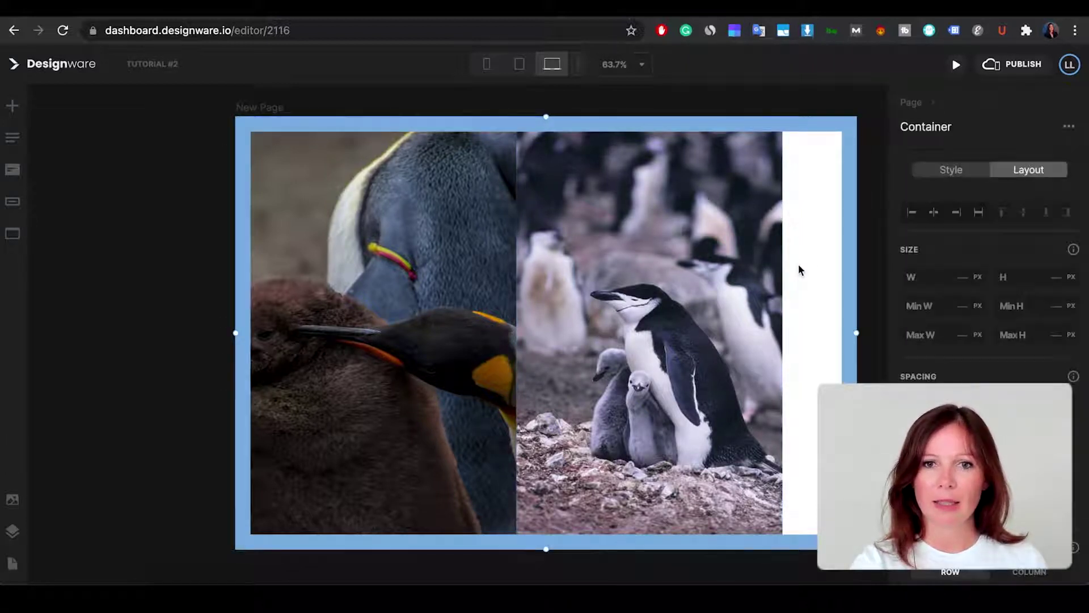
left_click(12, 530)
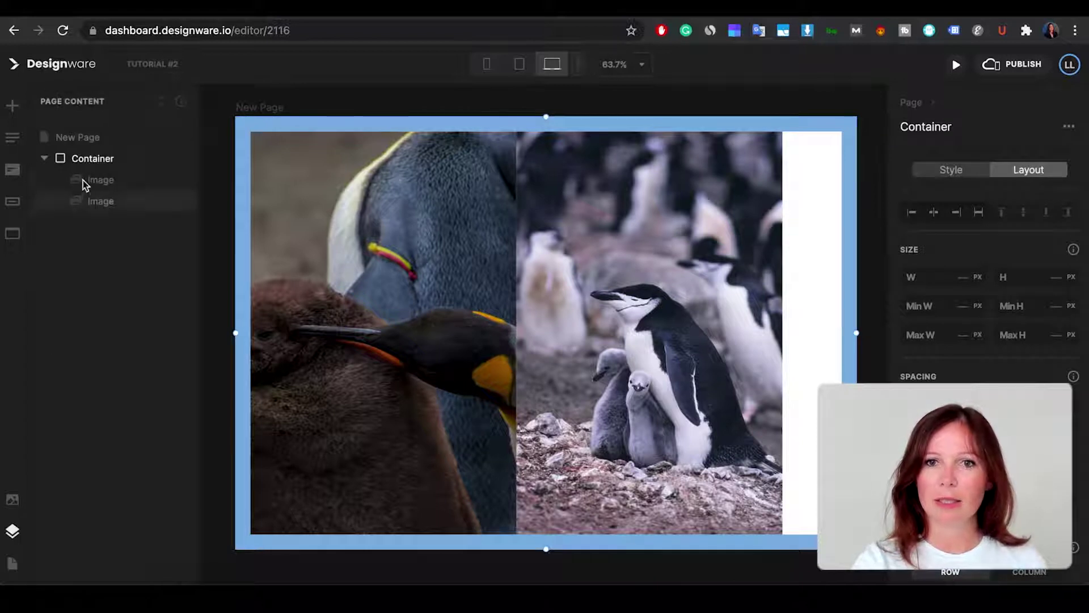
left_click(398, 270)
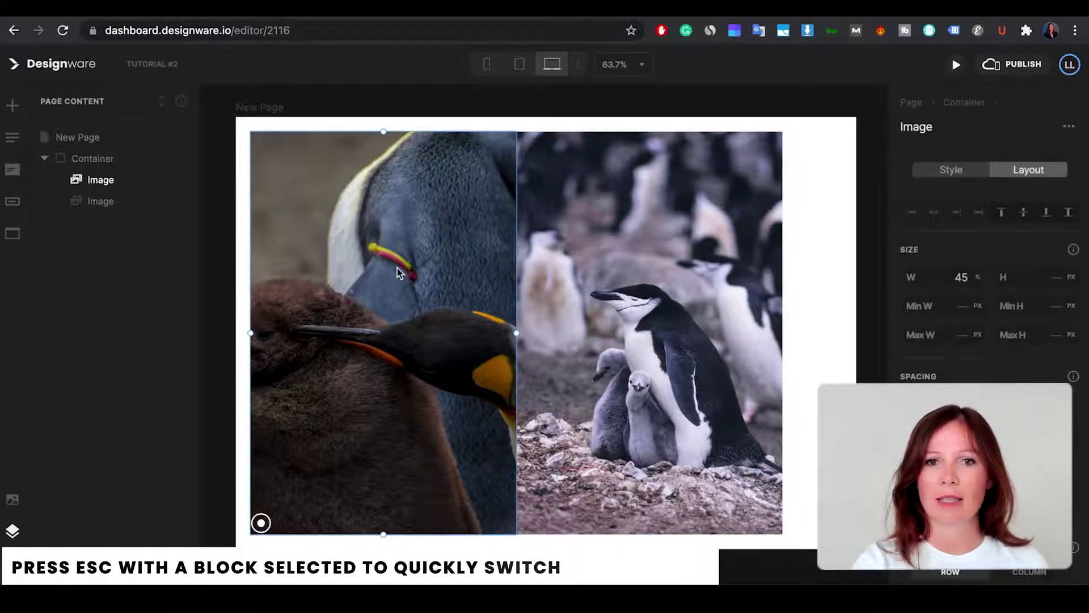
key("Escape")
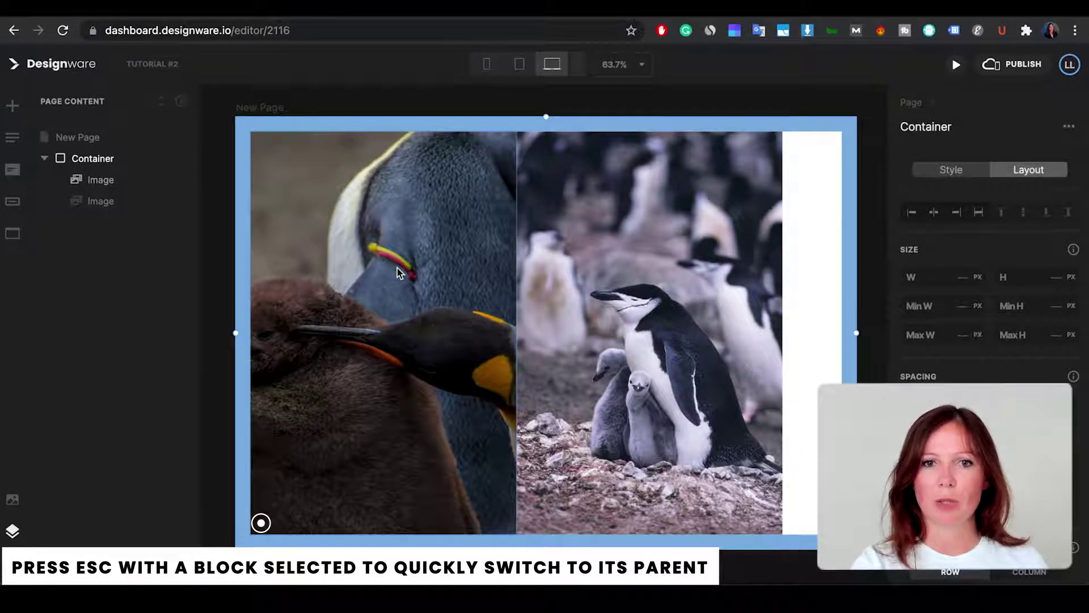
left_click(615, 328)
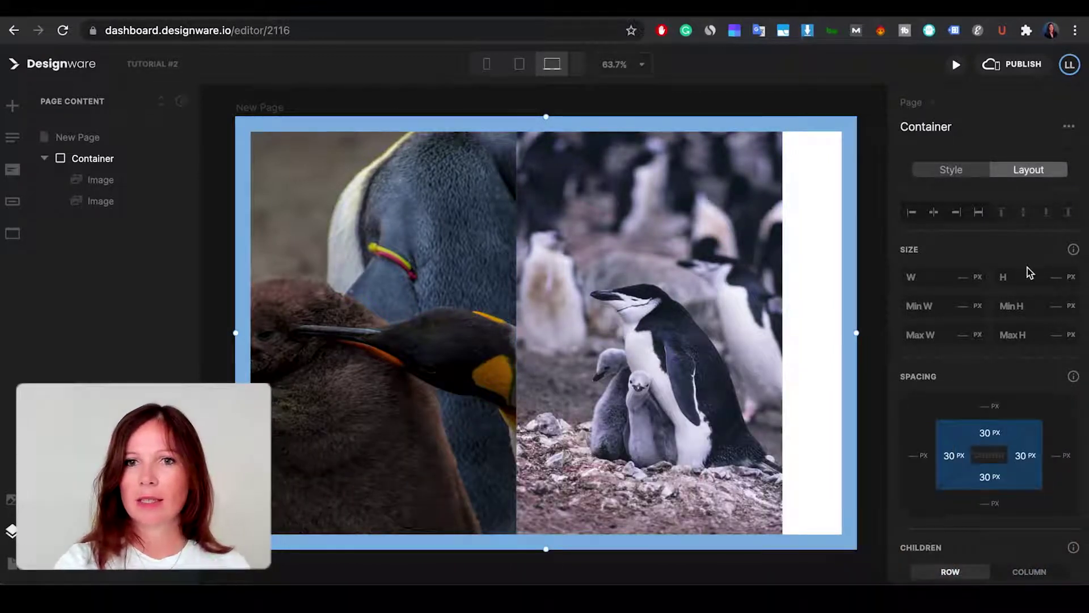
- Centre the container's two images, try arranging them as a column, and set the direction back to row
scroll(1024, 367, "down", 3)
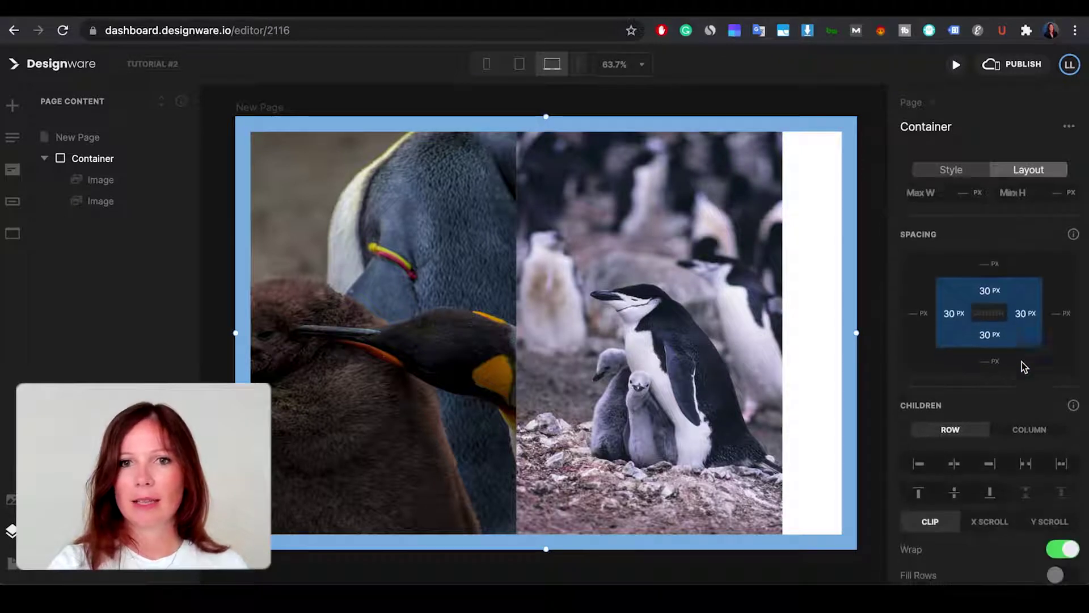
left_click(958, 430)
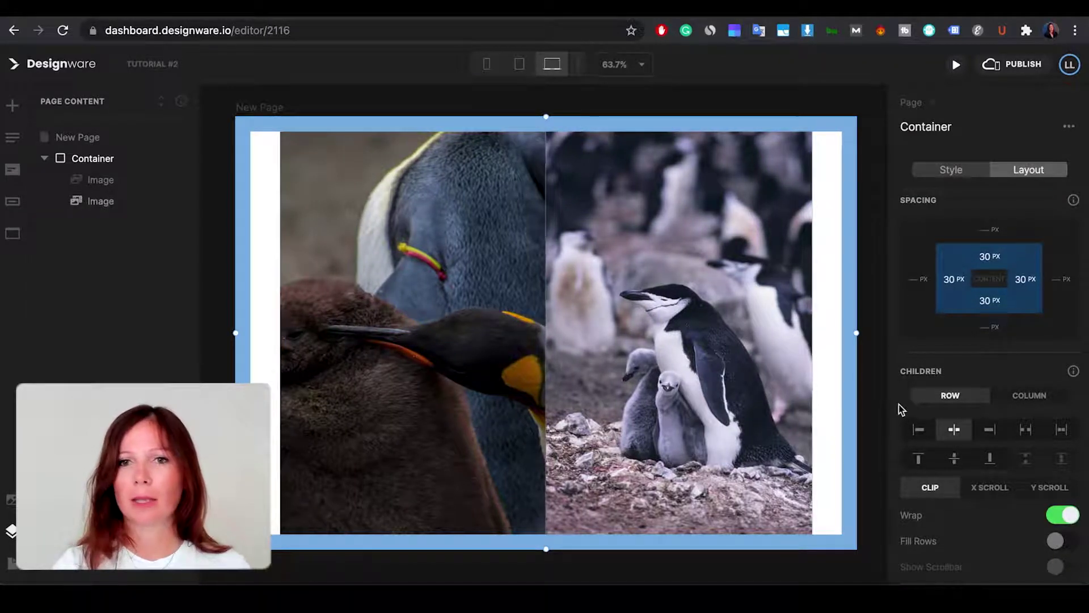
left_click(1033, 393)
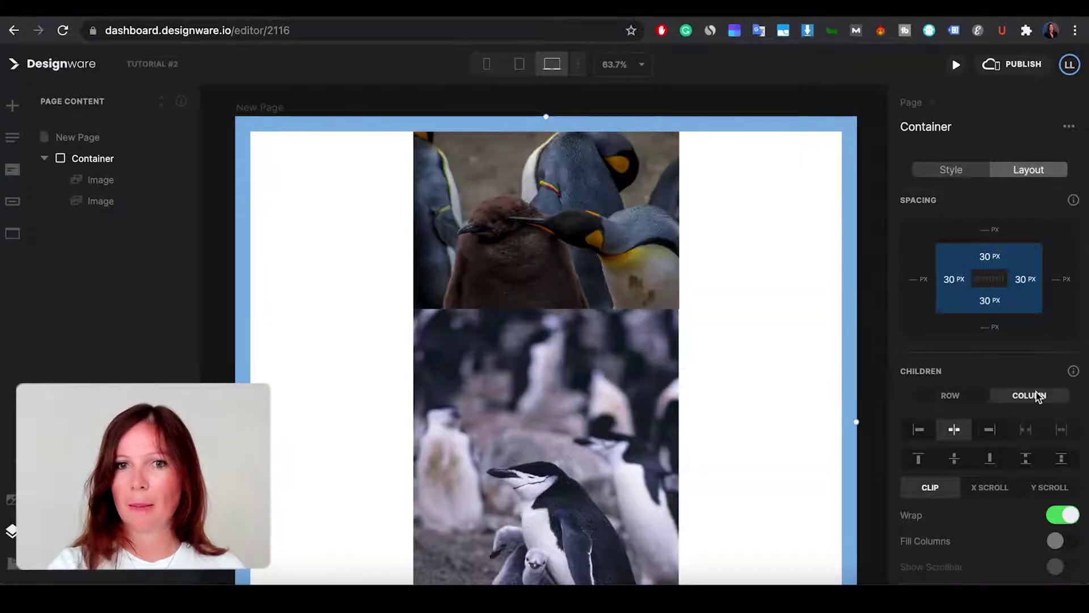
left_click(950, 395)
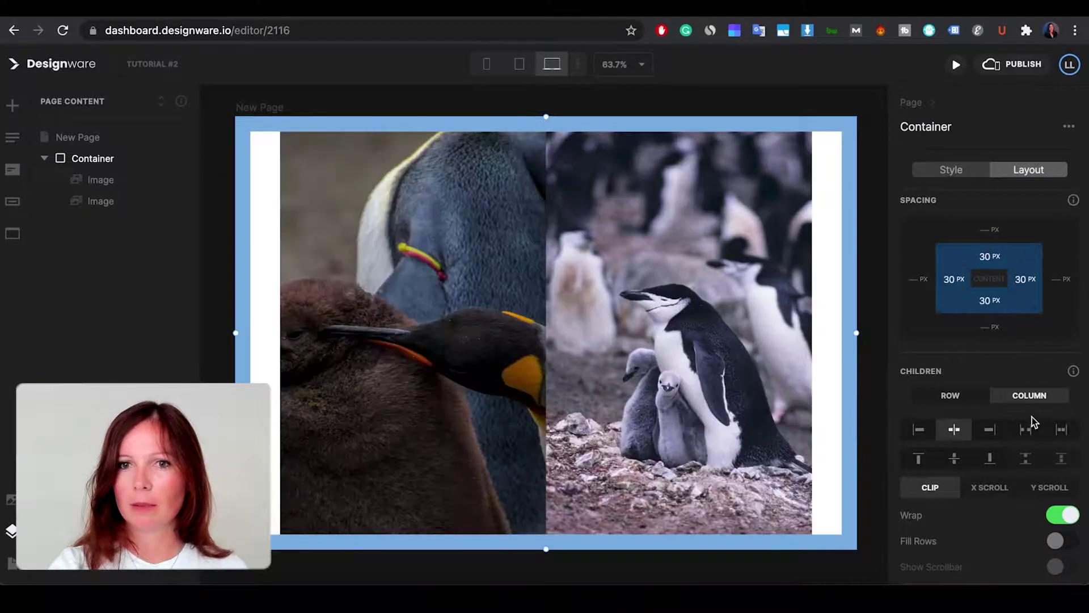
- Compare space-around and space-between distribution for the container's two images, and keep equal space around each image
left_click(1061, 430)
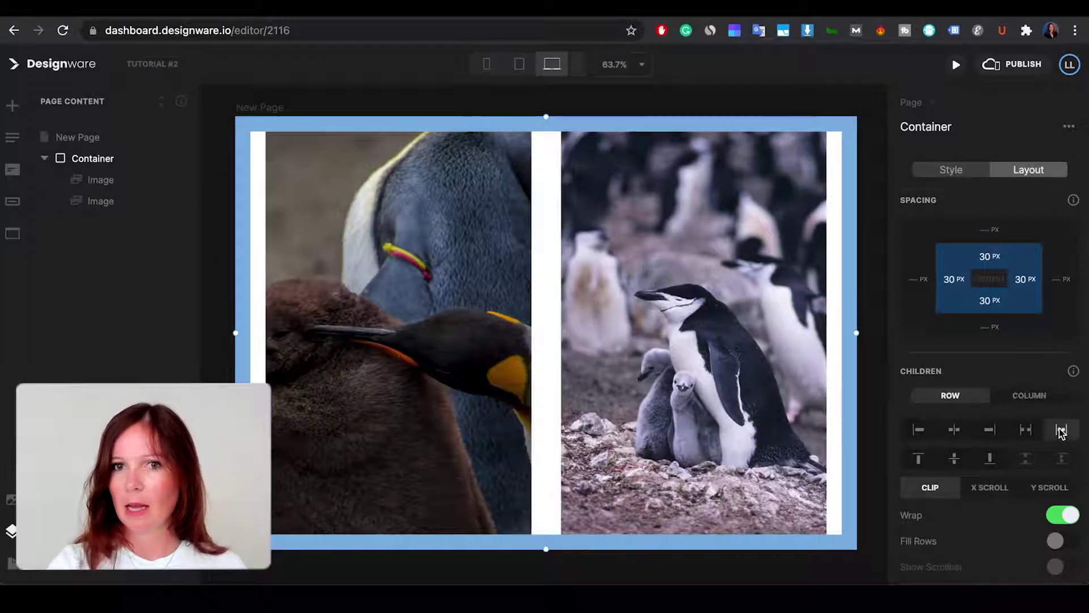
left_click(1026, 430)
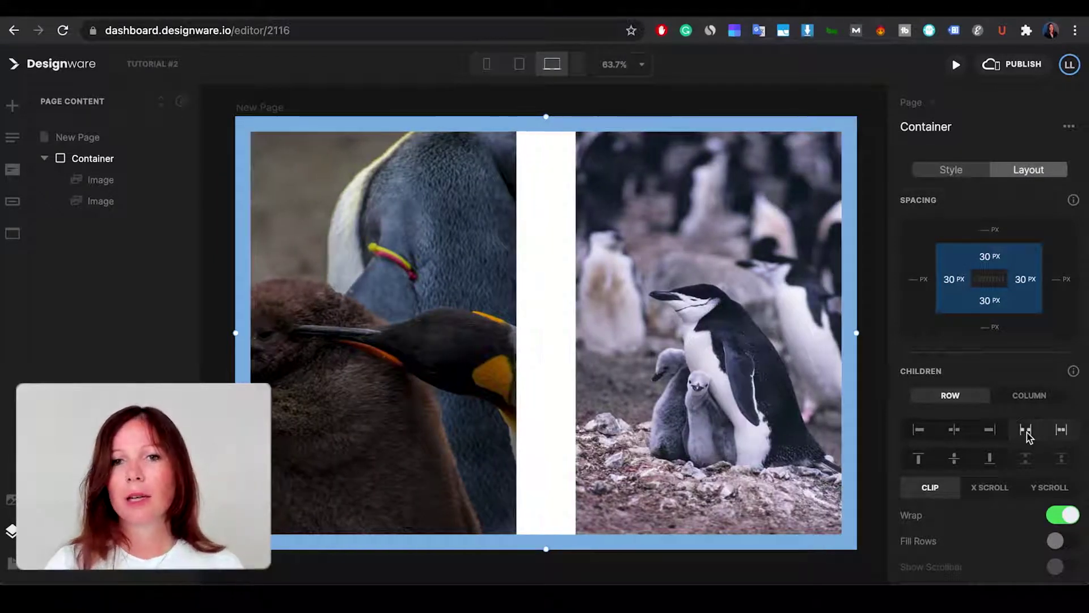
left_click(1061, 431)
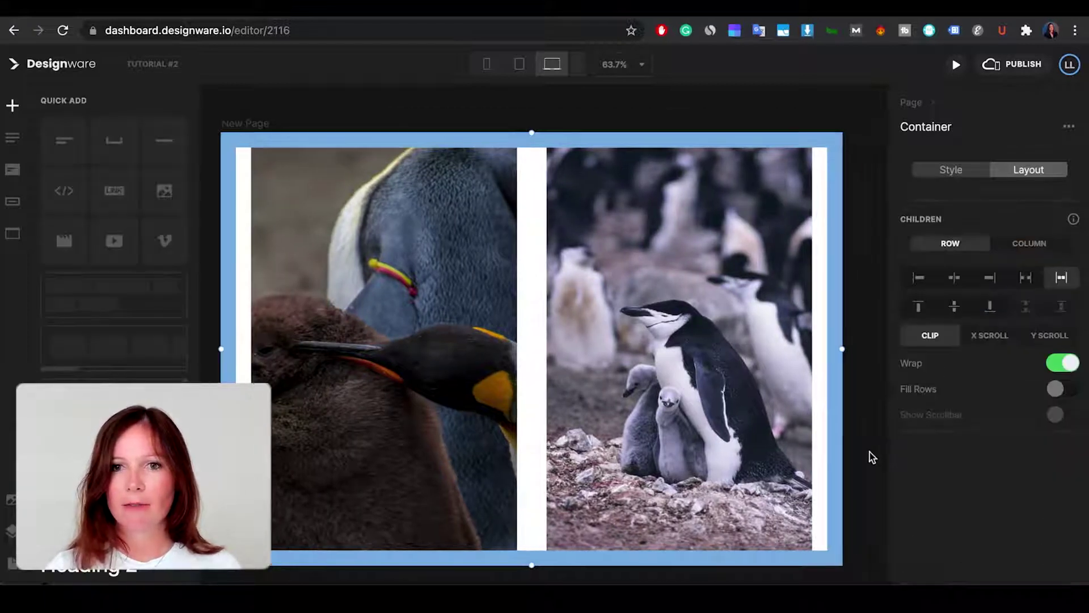
- Add a third image block to the container, after the two penguin images
left_click_drag(165, 191, 812, 281)
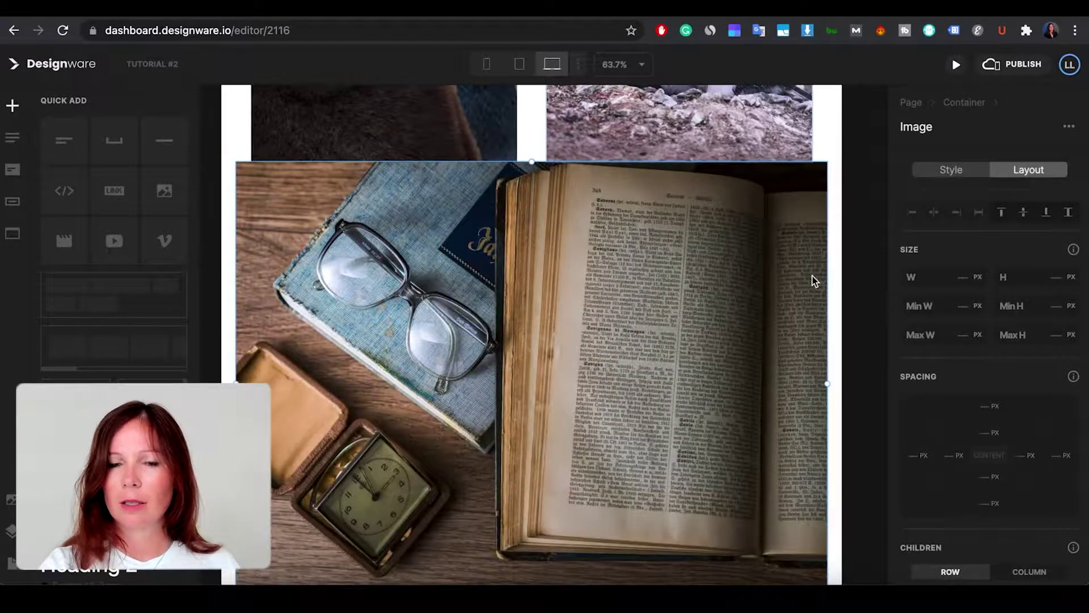
left_click(813, 281)
- Turn off wrapping for the container's children and set the container to X Scroll
scroll(989, 397, "down", 5)
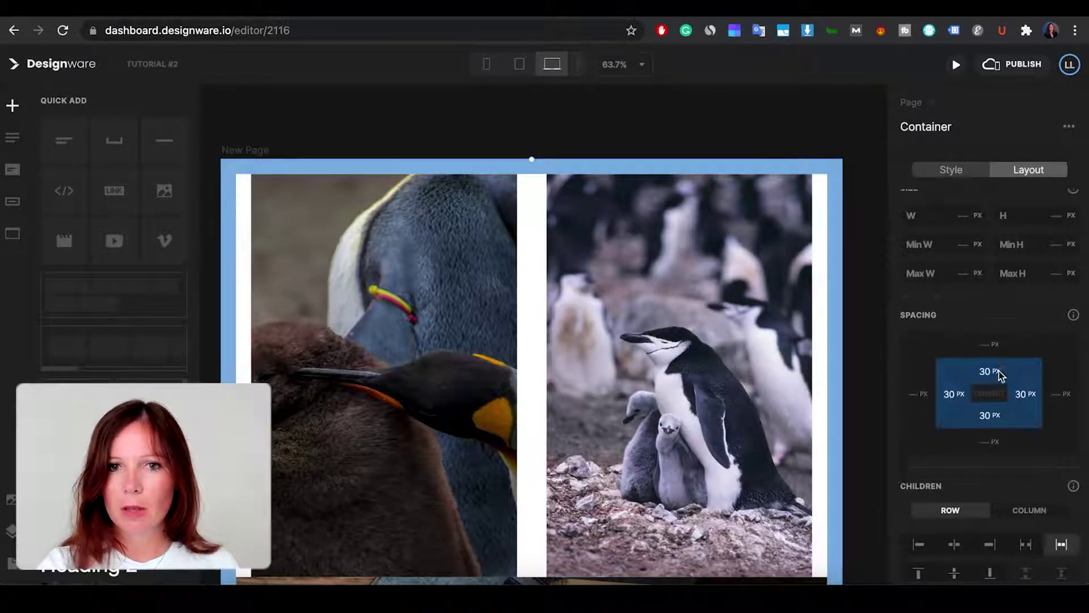
left_click(1055, 409)
left_click(990, 382)
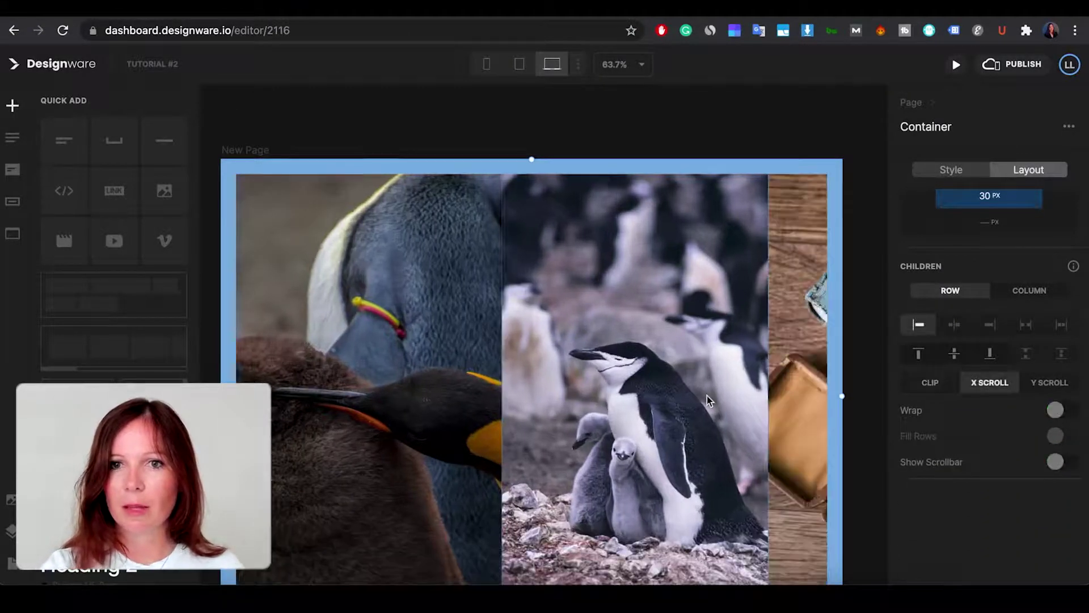
- Scroll sideways through the container's row of three images to examine the X Scroll behaviour
scroll(707, 396, "right", 5)
scroll(706, 396, "left", 3)
scroll(707, 396, "down", 2)
scroll(707, 398, "down", 1)
scroll(707, 399, "right", 5)
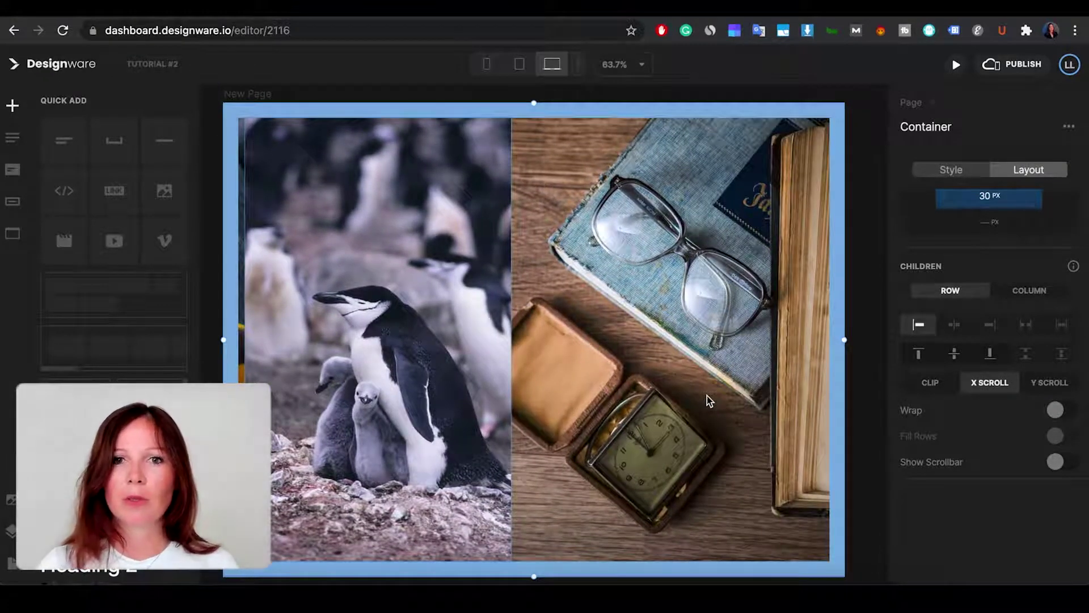
scroll(707, 399, "left", 9)
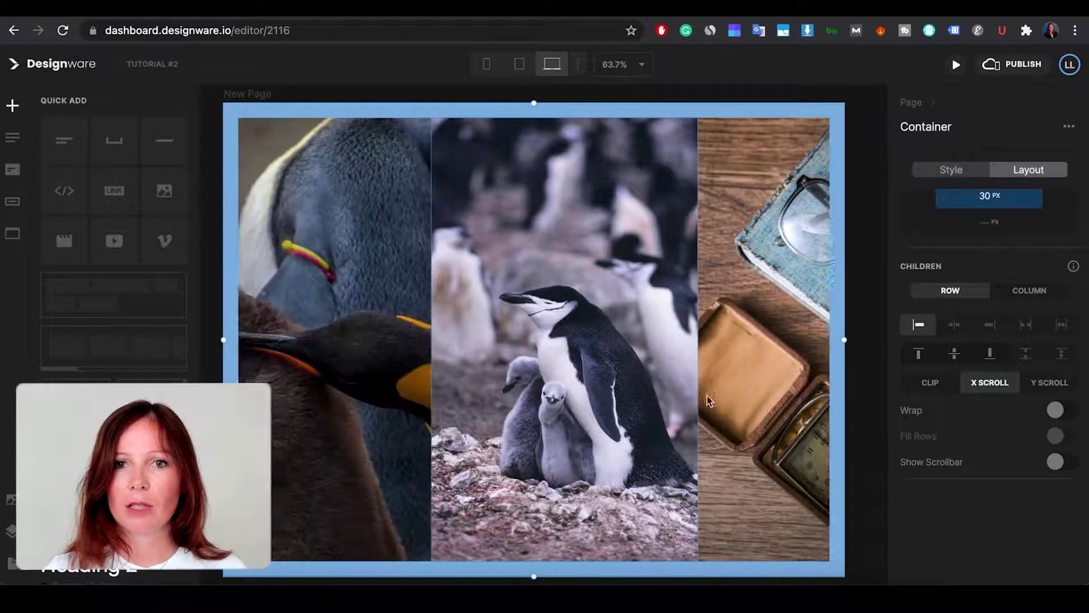
scroll(707, 399, "right", 7)
scroll(707, 396, "left", 7)
key("super+shift+5")
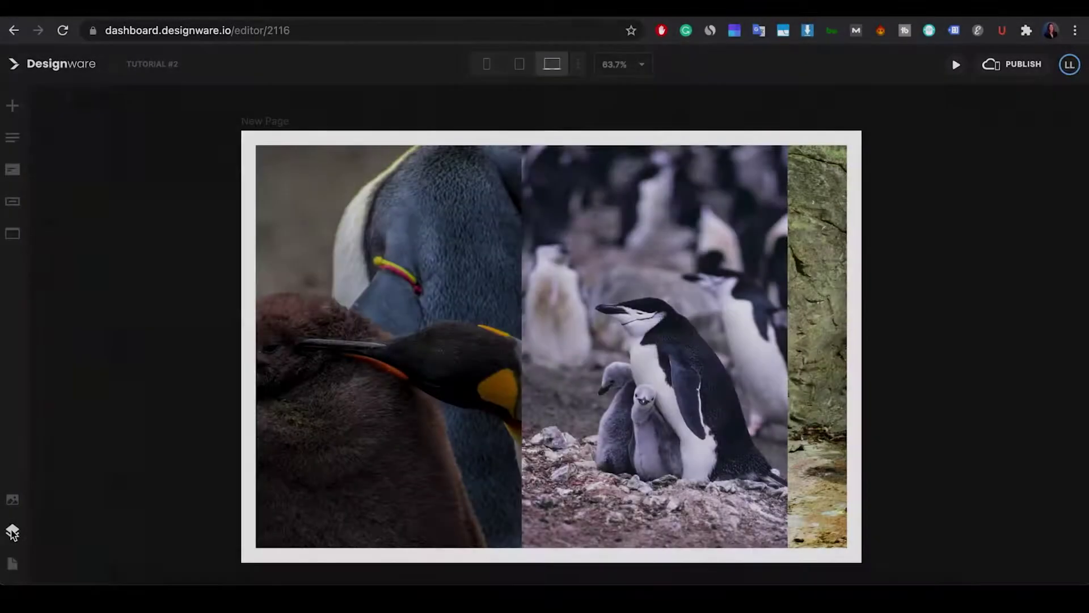
- Delete the container holding the three images from the page content
left_click(11, 529)
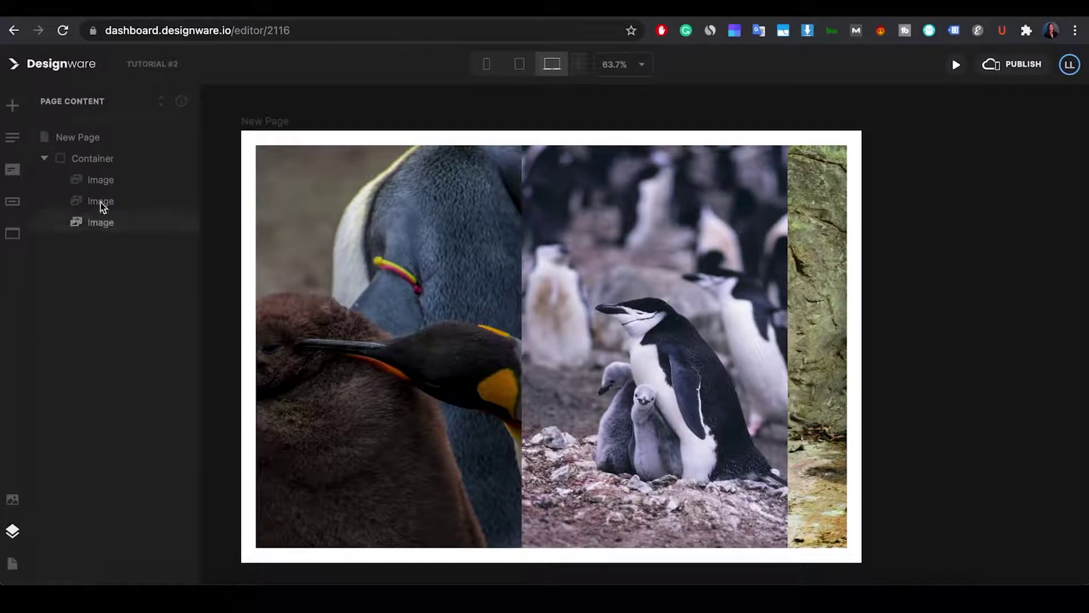
left_click(180, 160)
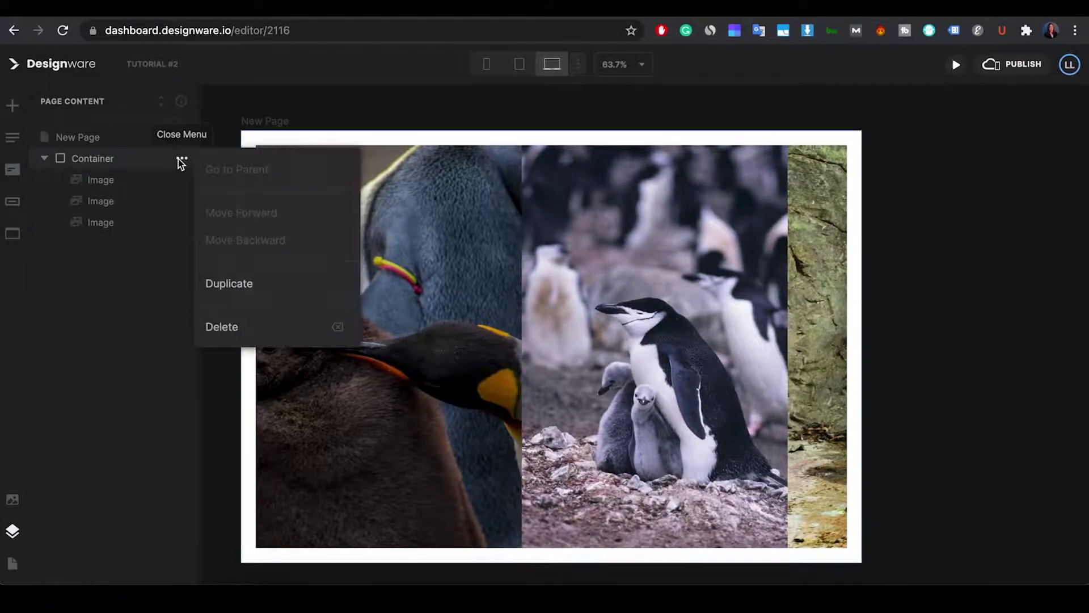
left_click(225, 333)
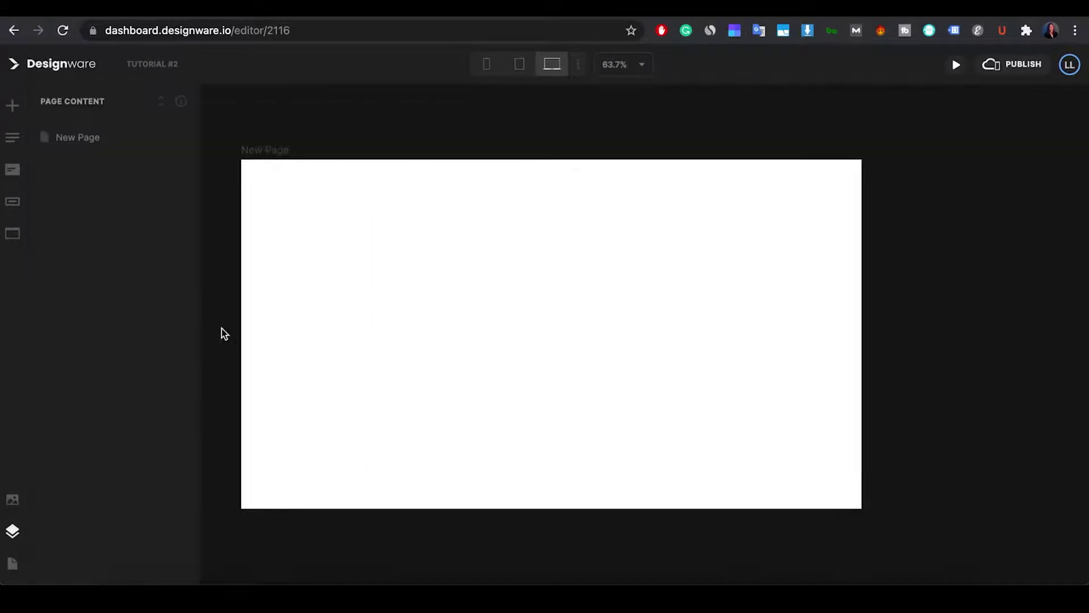
- Add a new container to the empty page and set its left and right padding to 0 px
left_click(10, 111)
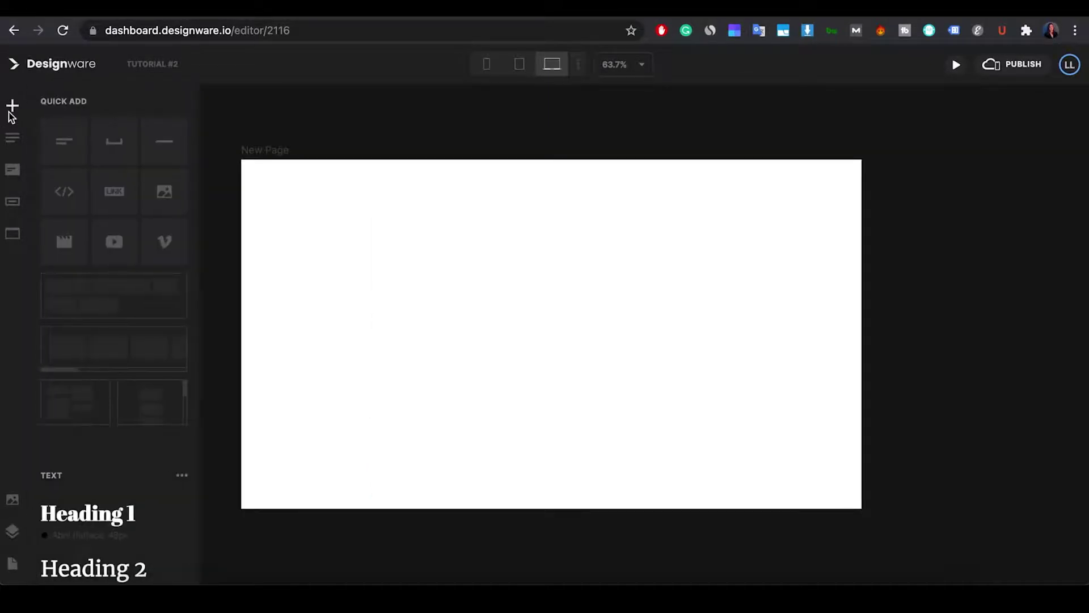
left_click(95, 300)
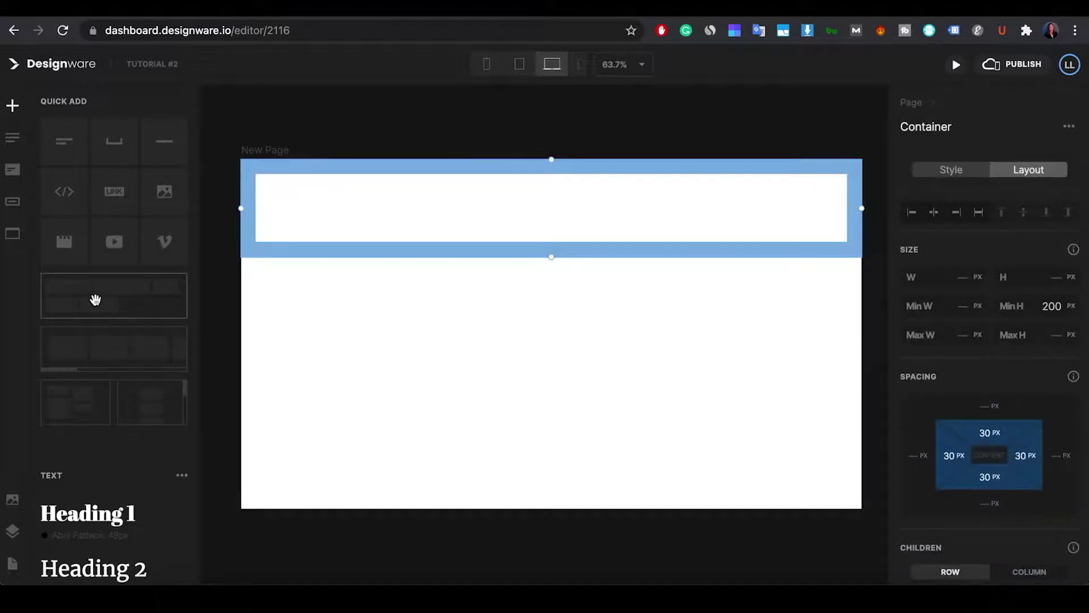
left_click_drag(970, 452, 787, 414, "alt")
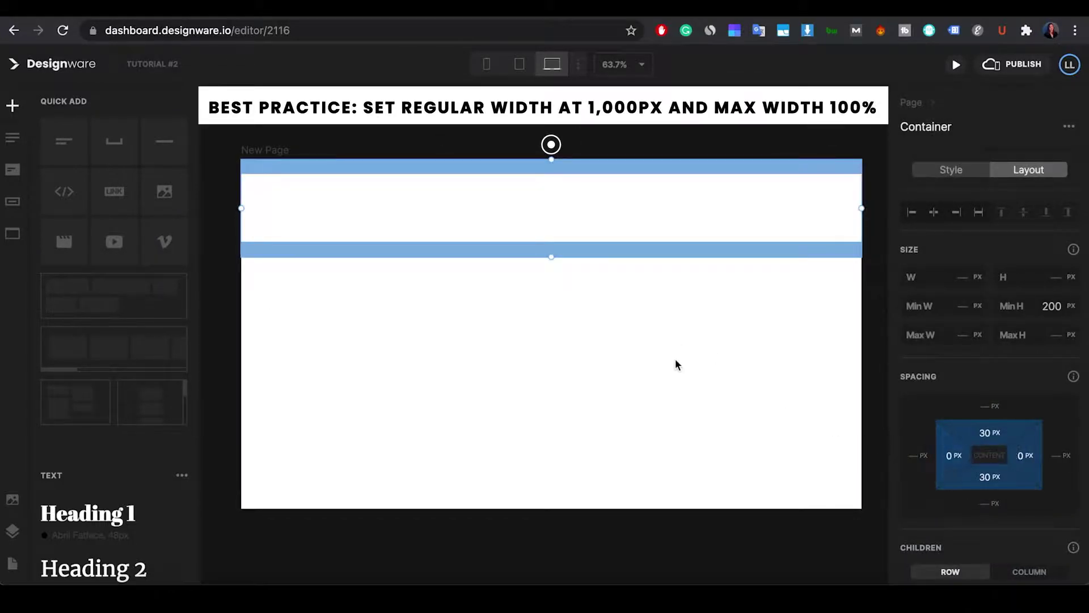
- Nest a second container inside the first, with 0 px padding on all sides and a maximum width of 1000 px
left_click_drag(151, 276, 464, 214)
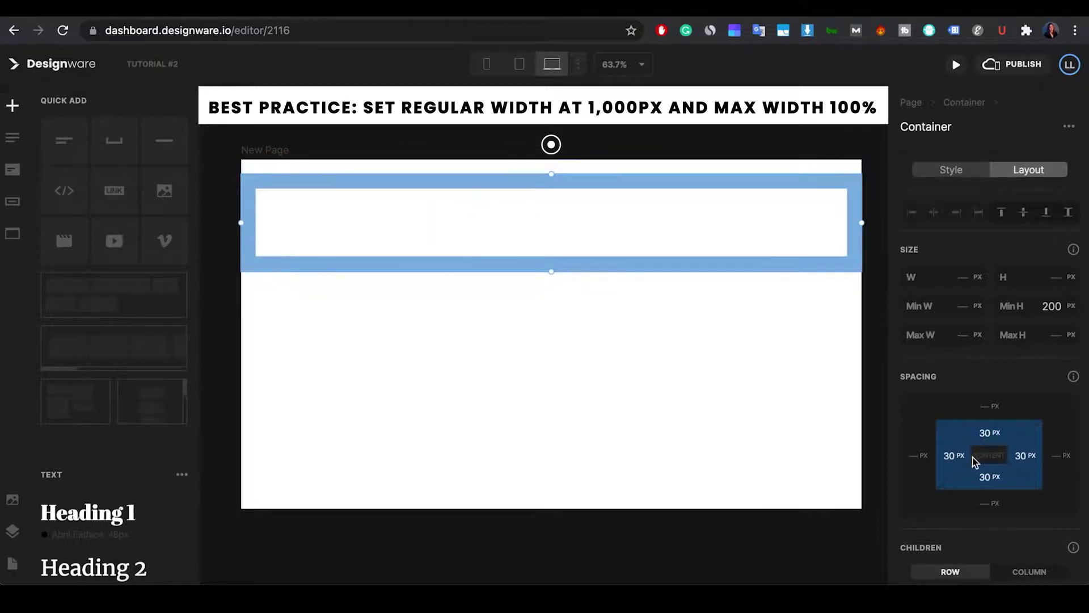
left_click_drag(974, 450, 906, 454, "alt+shift")
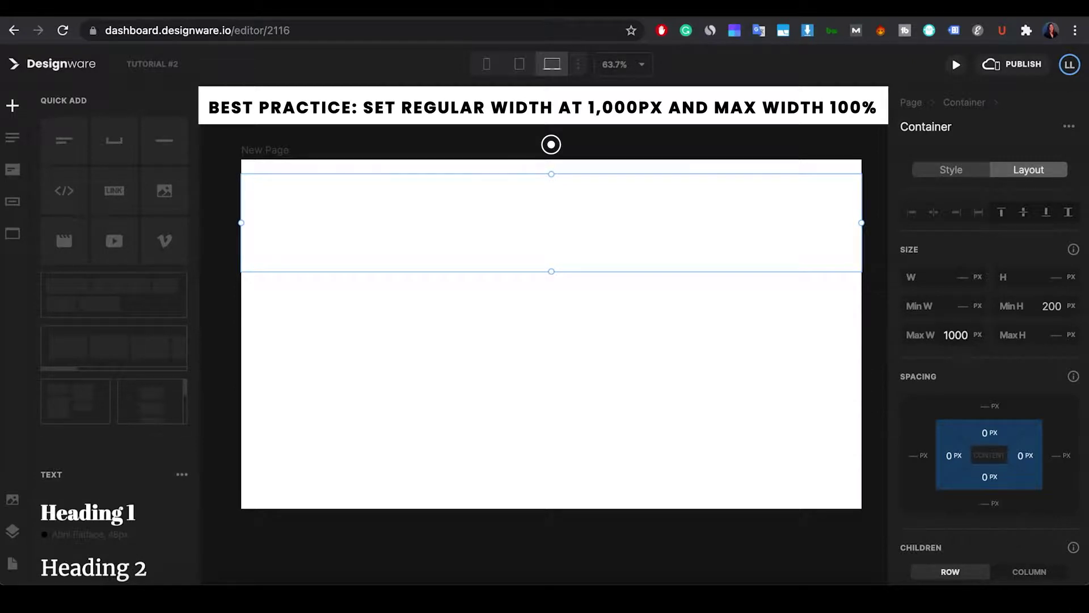
key("Return")
- Give the nested container a light grey background colour
left_click(956, 172)
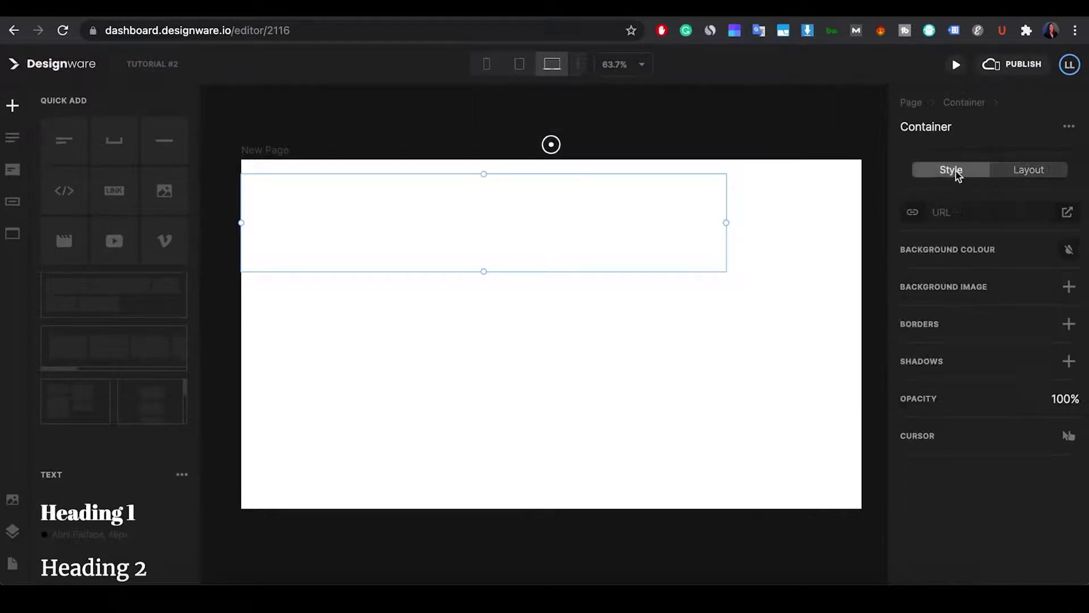
left_click(1071, 252)
left_click(933, 475)
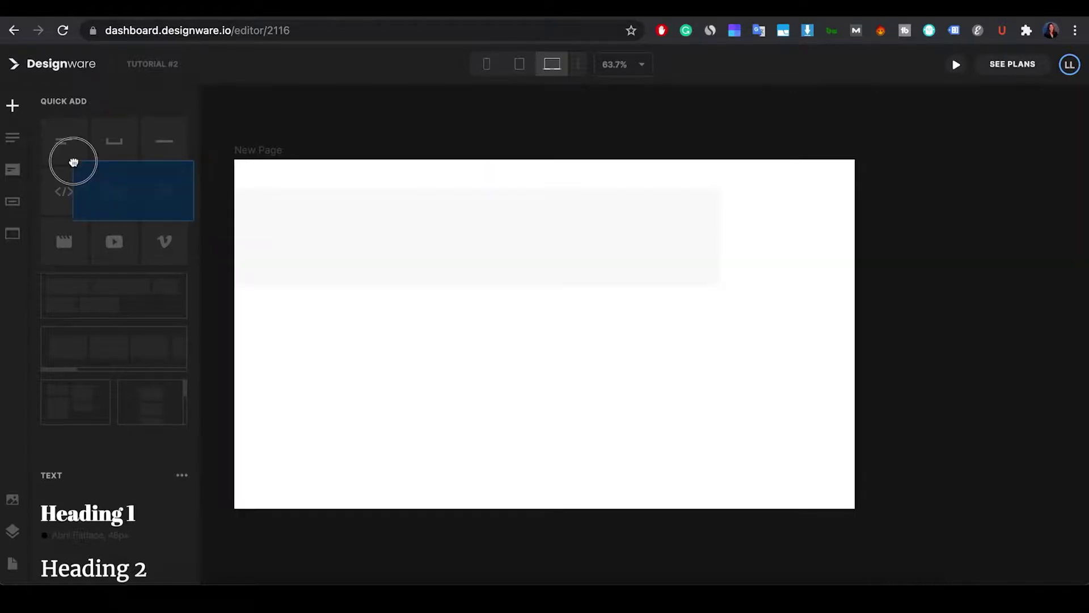
- Add a text block inside the light grey container and replace its placeholder text with "VOILA"
left_click_drag(74, 163, 391, 235)
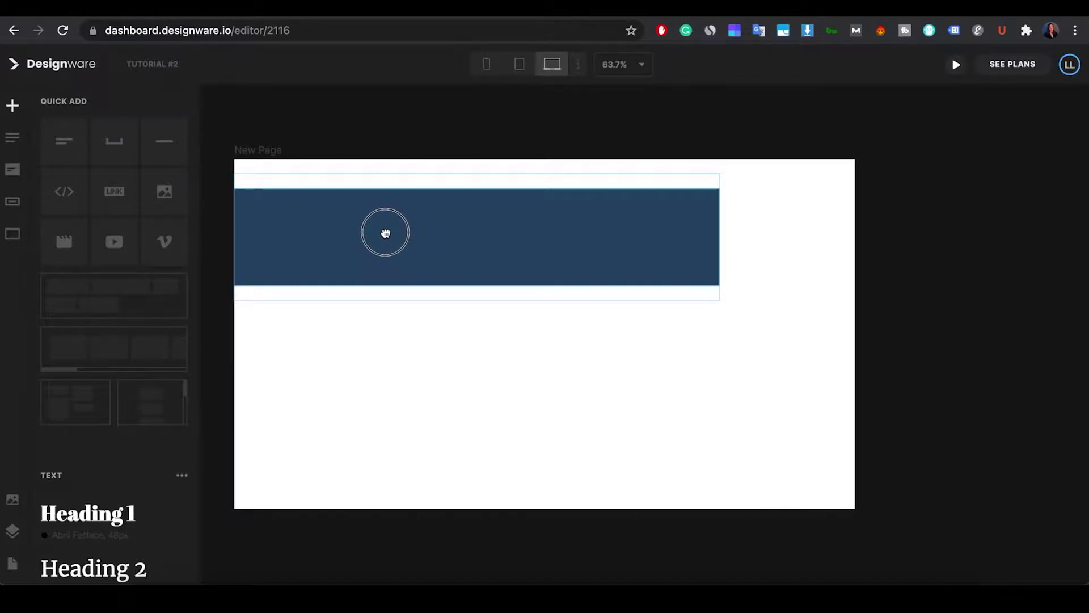
left_click(385, 233)
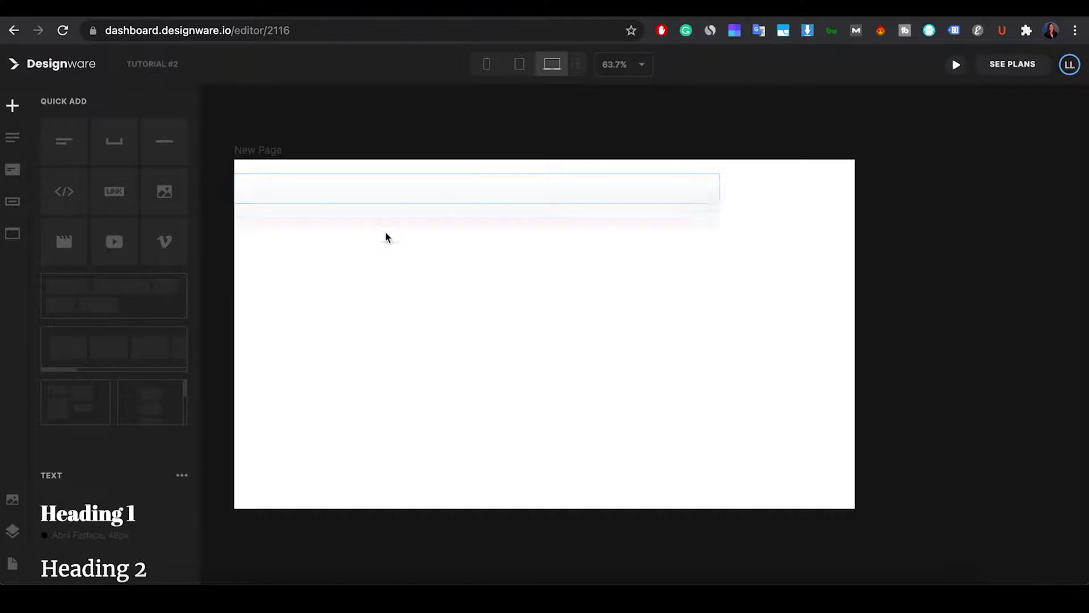
left_click(13, 532)
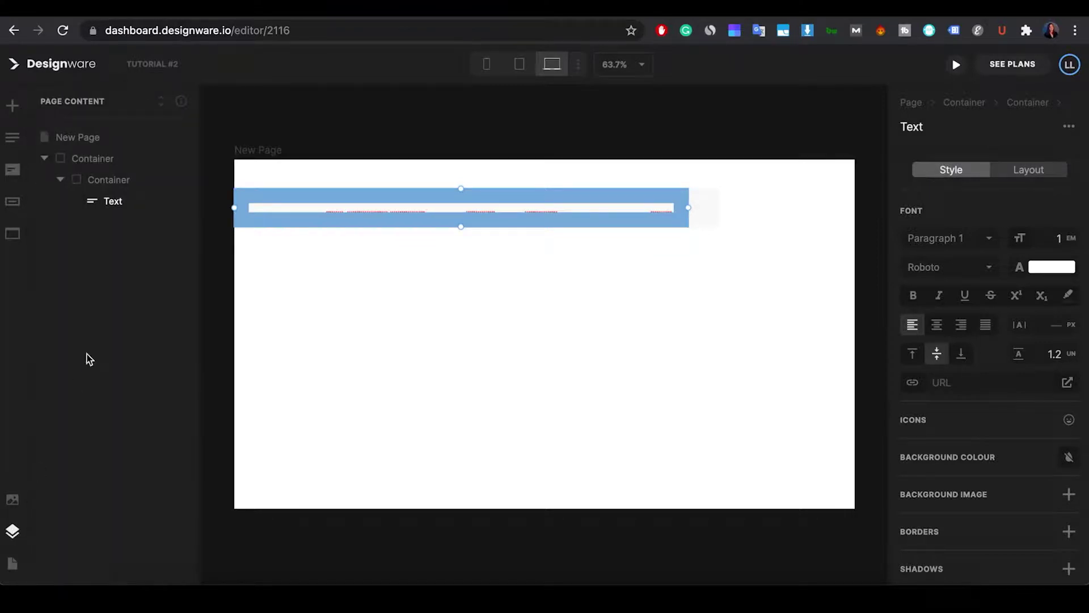
mouse_move(112, 201)
left_mouse_down()
mouse_move(112, 164)
mouse_move(114, 198)
left_mouse_up()
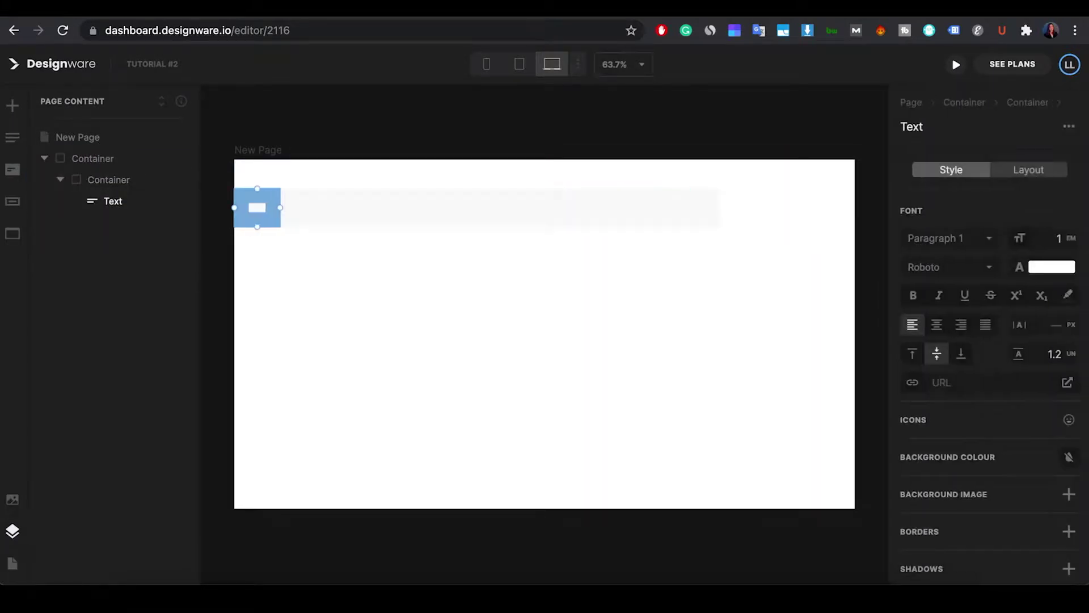
- Apply the Heading 1 font style to the VOILA text
left_click(965, 238)
left_click(858, 248)
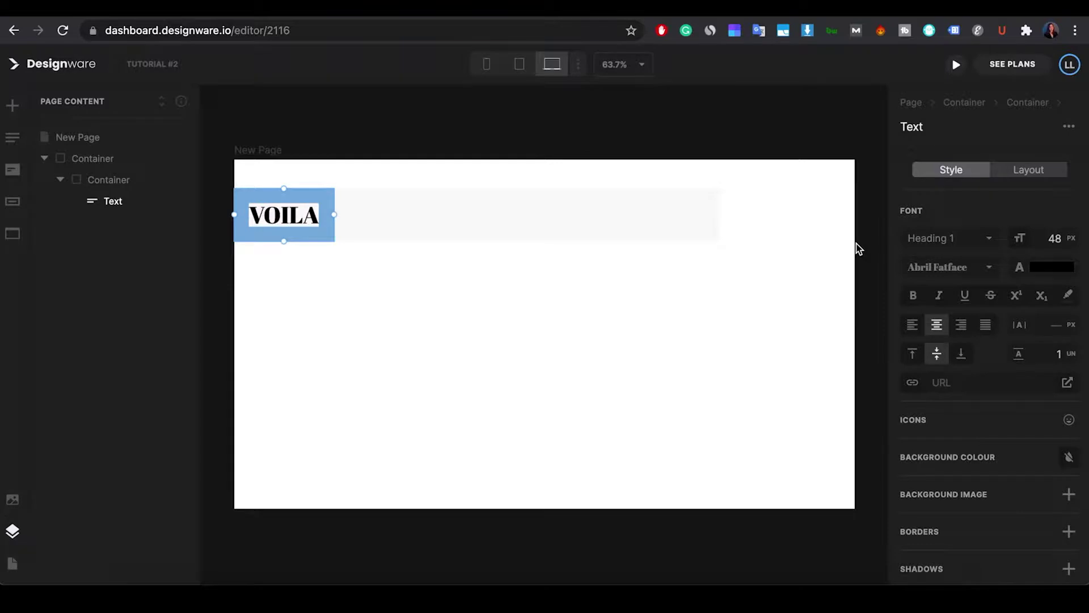
left_click(858, 249)
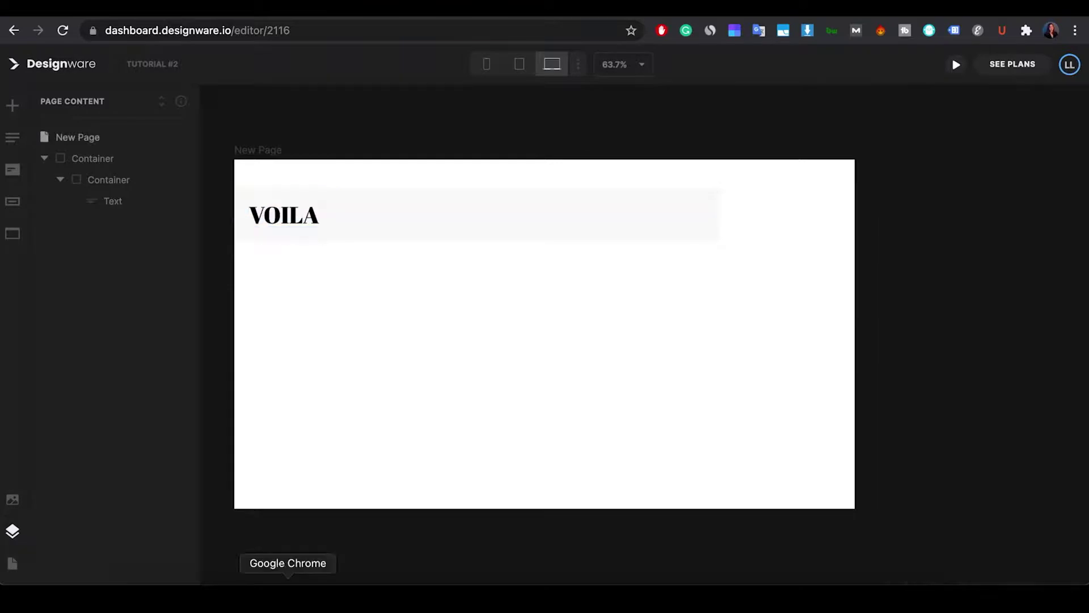
- Centre the VOILA text horizontally in the inner container, and centre the inner container within the outer one
left_click(434, 223)
left_click(1028, 169)
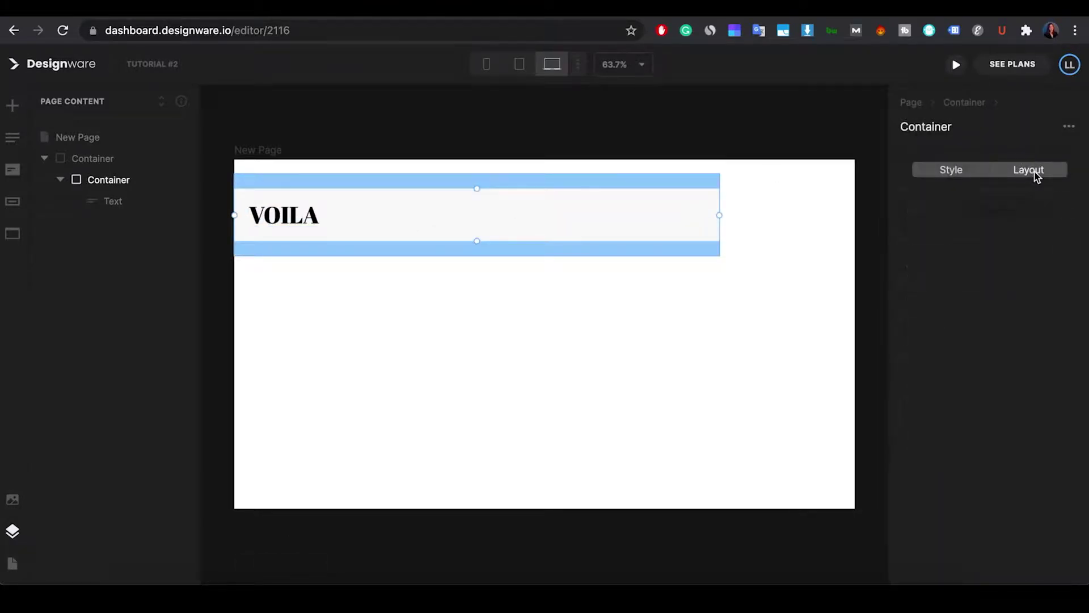
scroll(1021, 368, "down", 3)
left_click(957, 455)
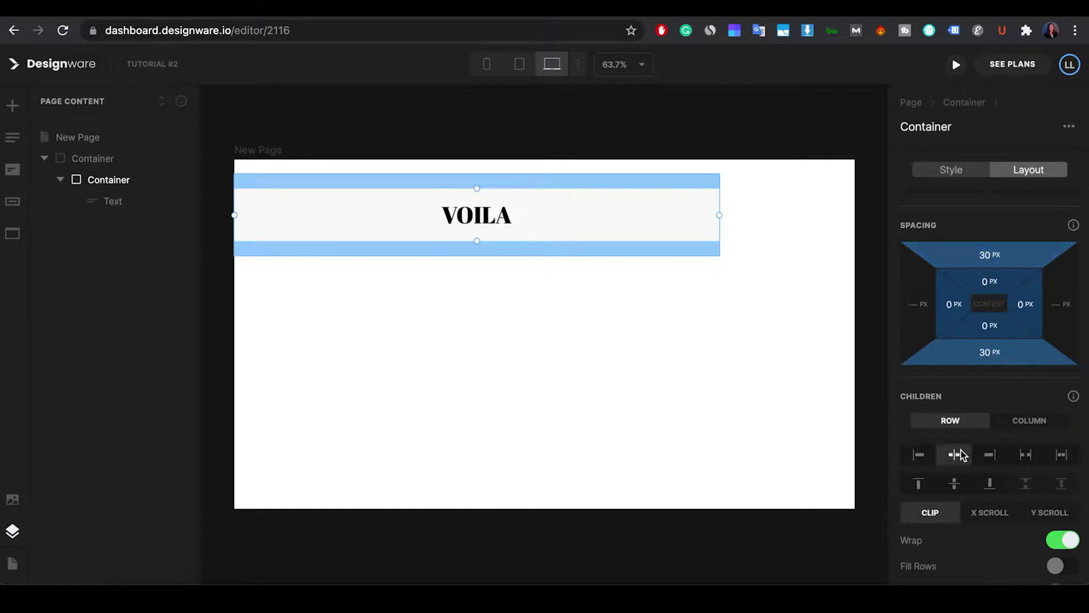
left_click(812, 260)
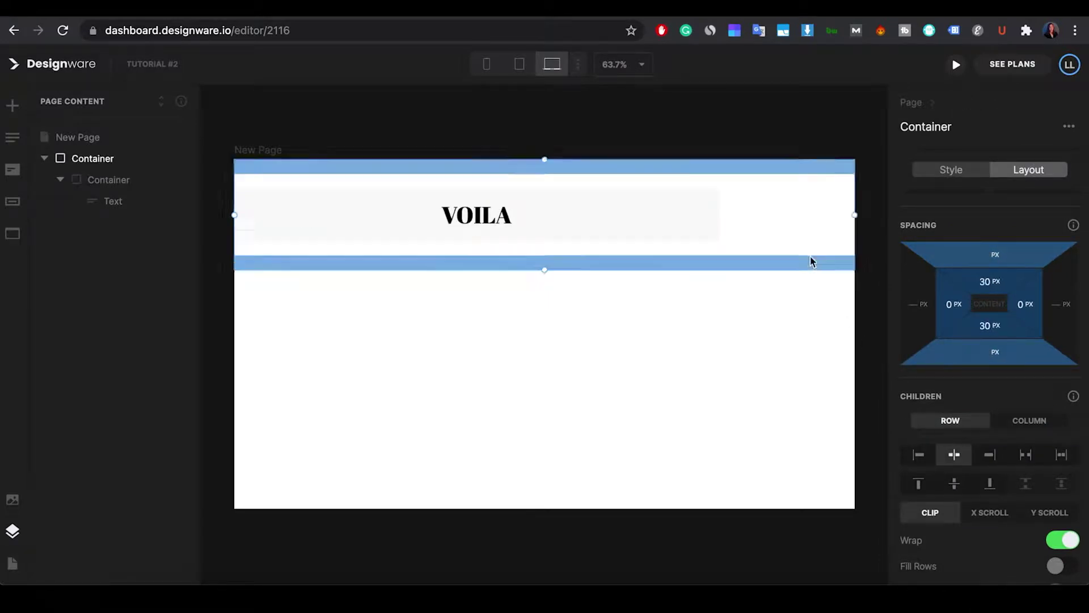
left_click(954, 455)
left_click(718, 346)
- Add a darker grey container with 0 px side padding beneath the VOILA heading, and nest another container inside it
left_click(12, 106)
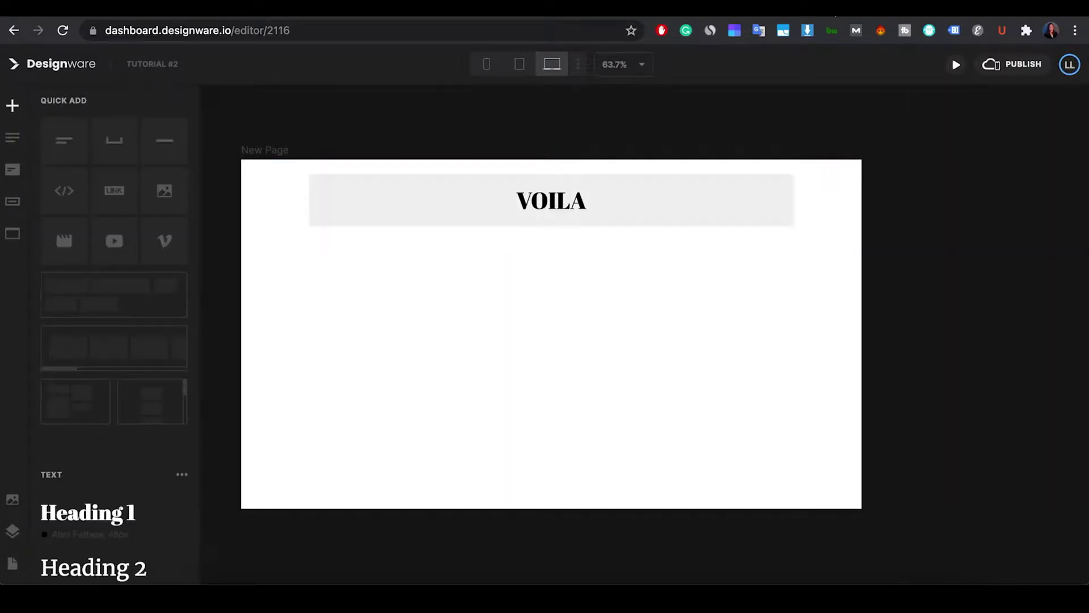
left_click_drag(146, 292, 556, 222)
left_click_drag(931, 455, 907, 456)
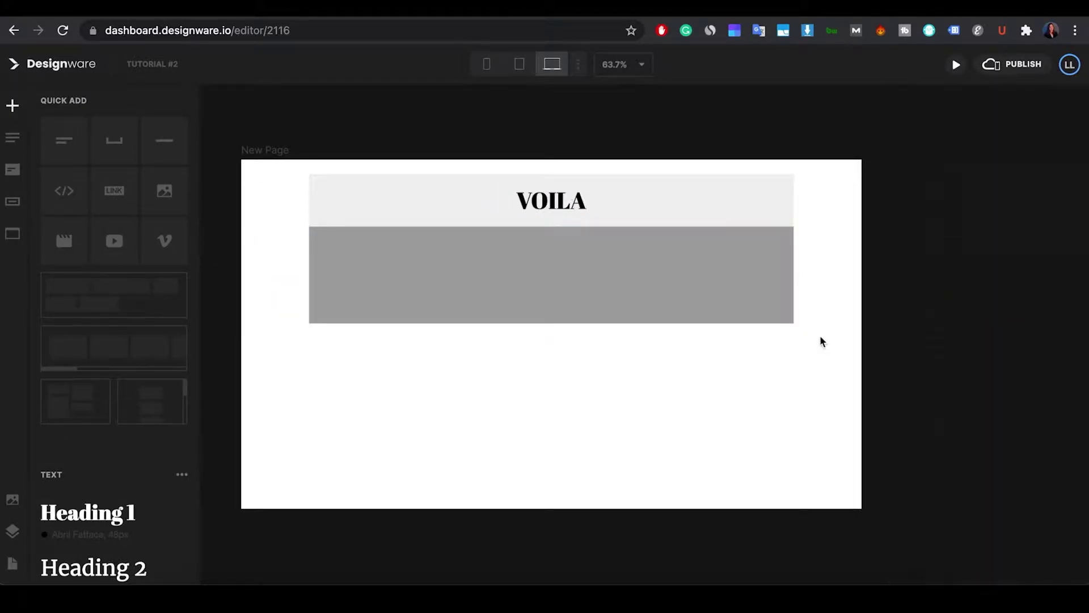
left_click_drag(126, 294, 455, 270)
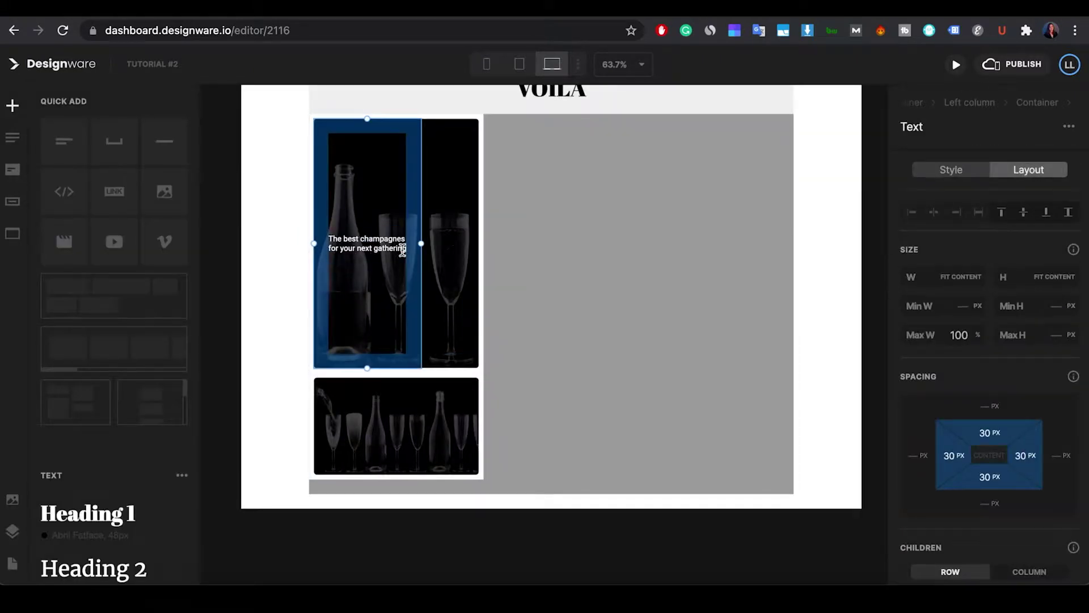
- Set the padding of the text over the champagne image to 0 px and its width to 70%
left_click_drag(954, 455, 924, 450)
left_click(961, 276)
left_click(862, 287)
left_click(964, 277)
type("70")
left_click(375, 239)
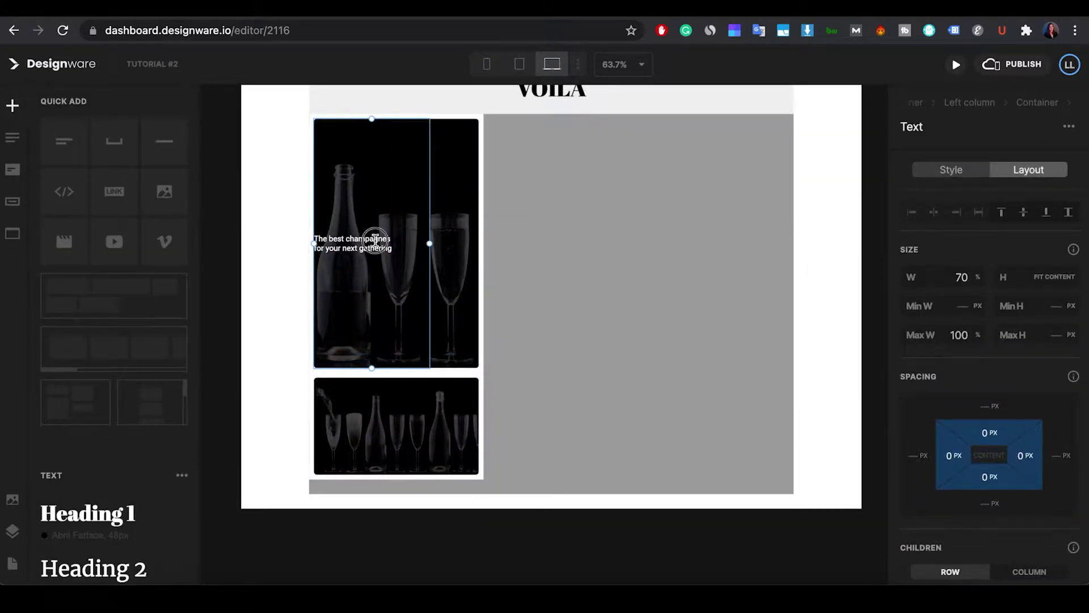
- Apply a larger heading font preset and left alignment to the champagne text, and add padding around it again
left_click(951, 170)
left_click(930, 238)
left_click(912, 321)
left_click(1028, 170)
left_click_drag(988, 455, 984, 457)
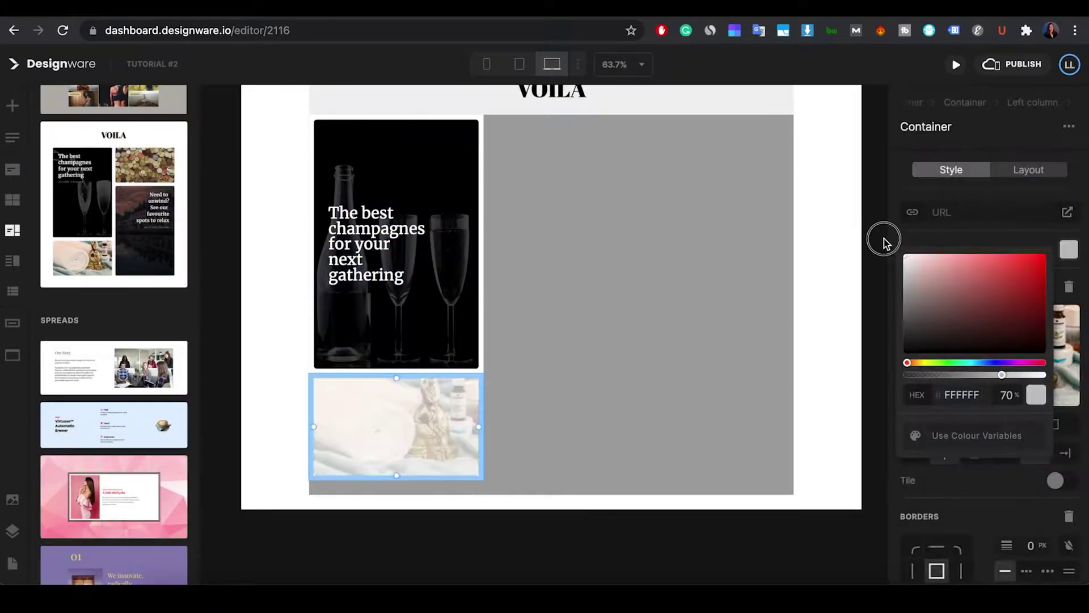
- Open the colour variables for the background colour of the towel image container below the champagne block
left_click(977, 435)
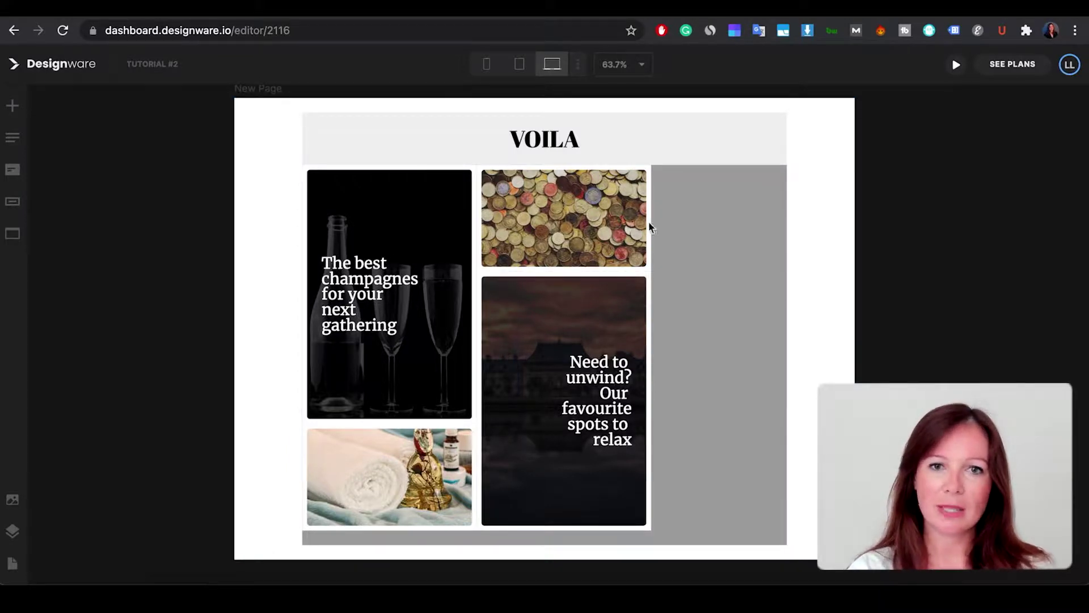
- Select the light grey, outer and darker grey containers in turn to examine how they are nested
left_click(702, 147)
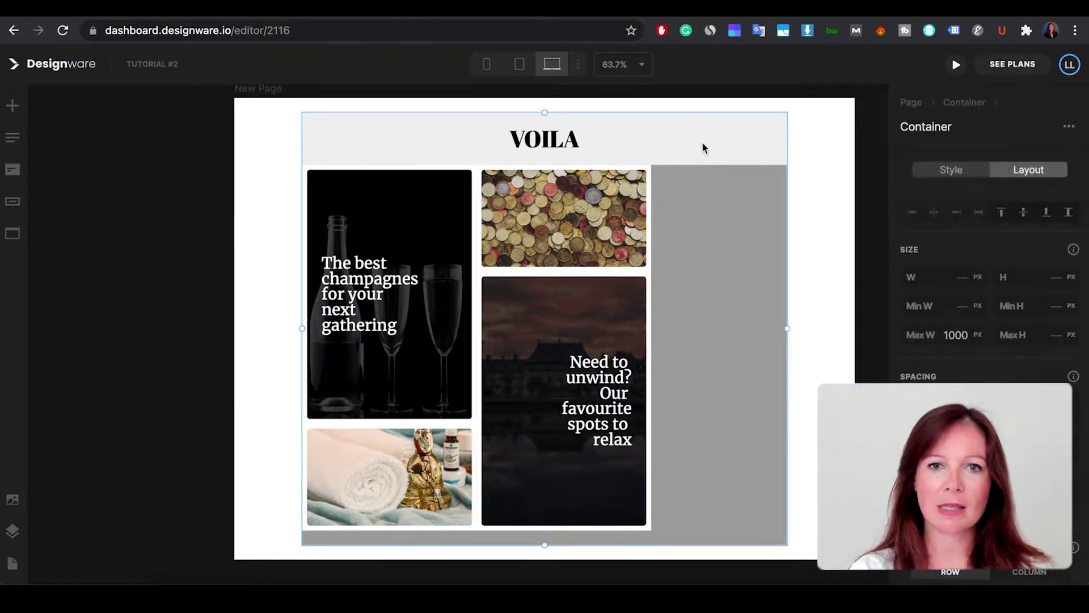
left_click(702, 148)
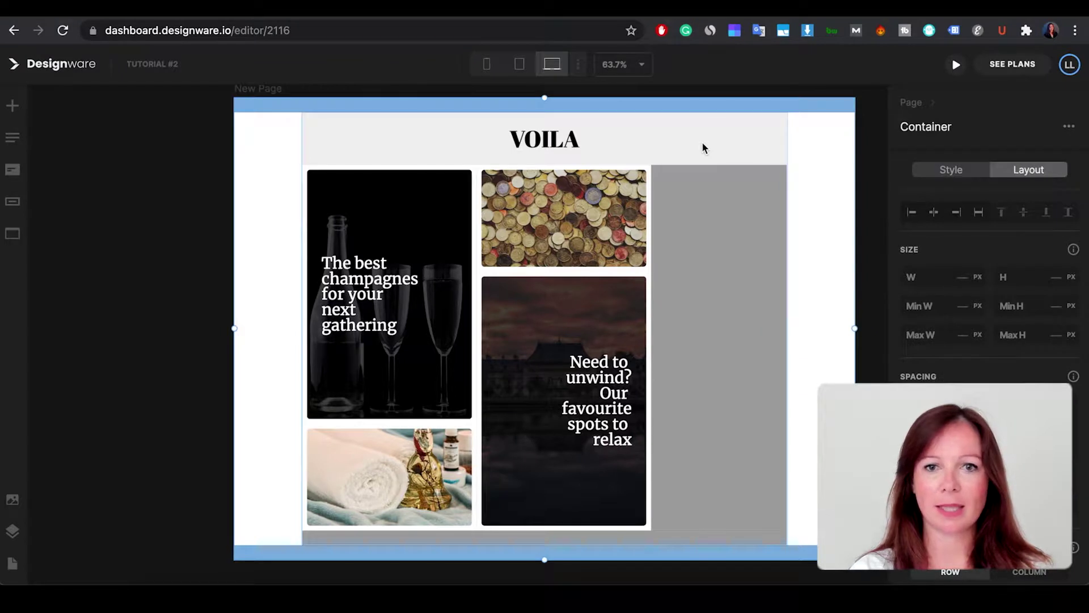
left_click(714, 217)
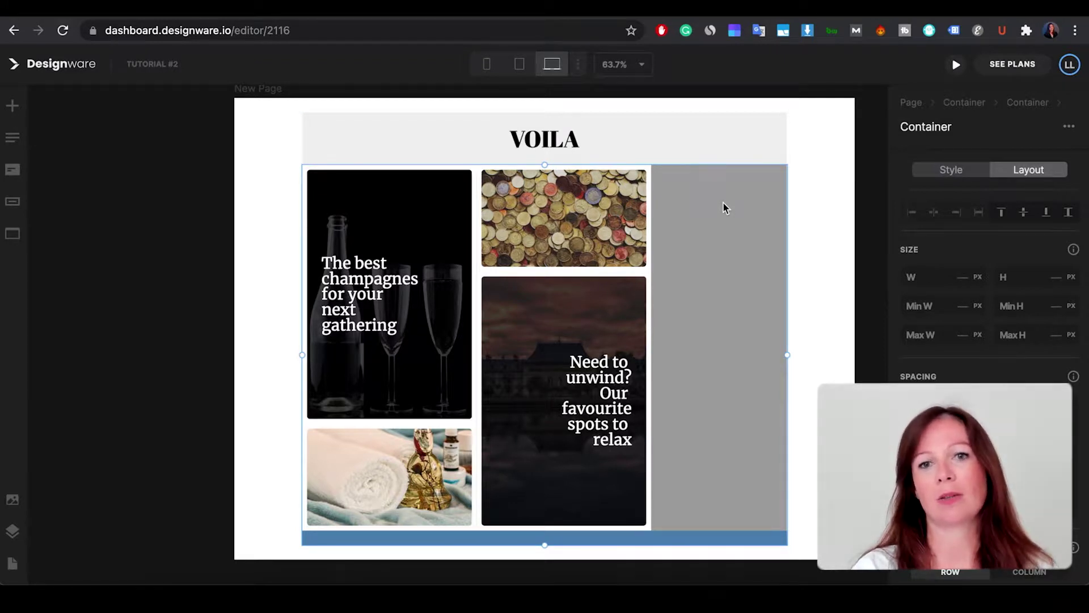
left_click(803, 204)
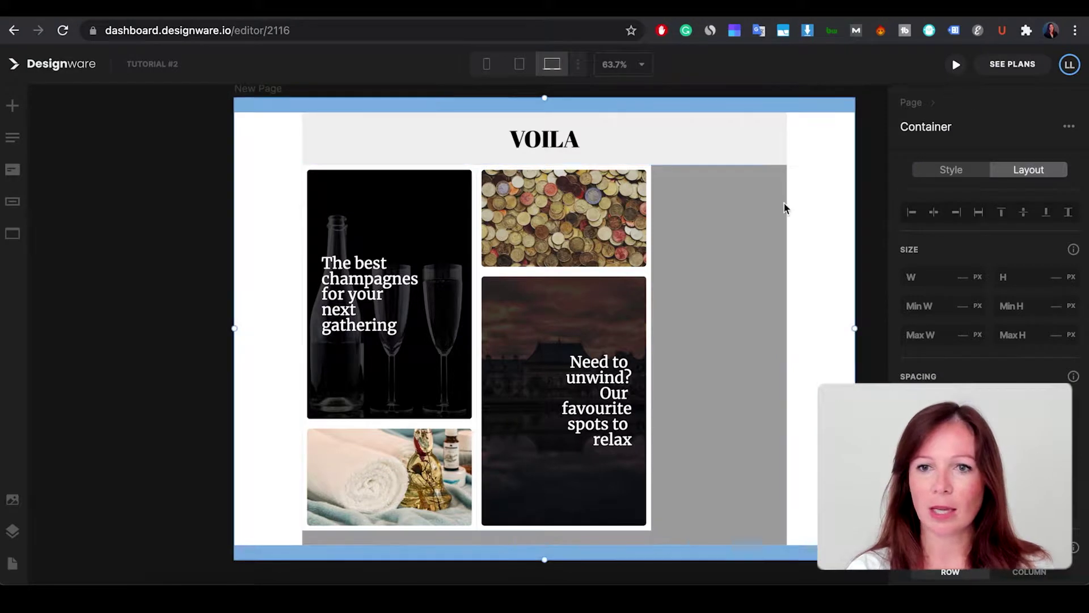
- Centre the image block's columns horizontally within the darker grey container
left_click(754, 206)
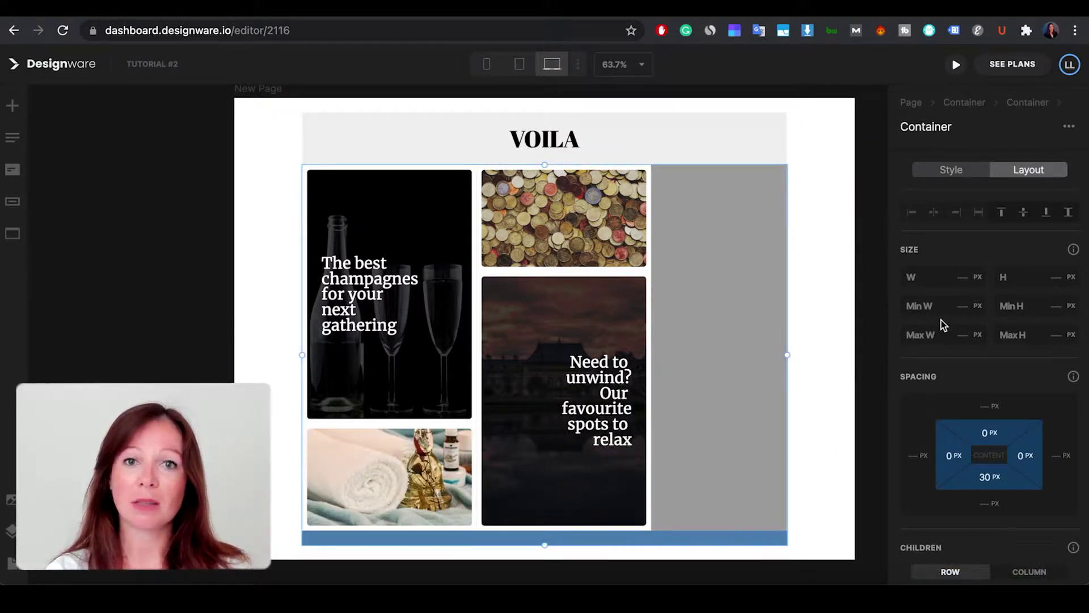
scroll(941, 320, "down", 5)
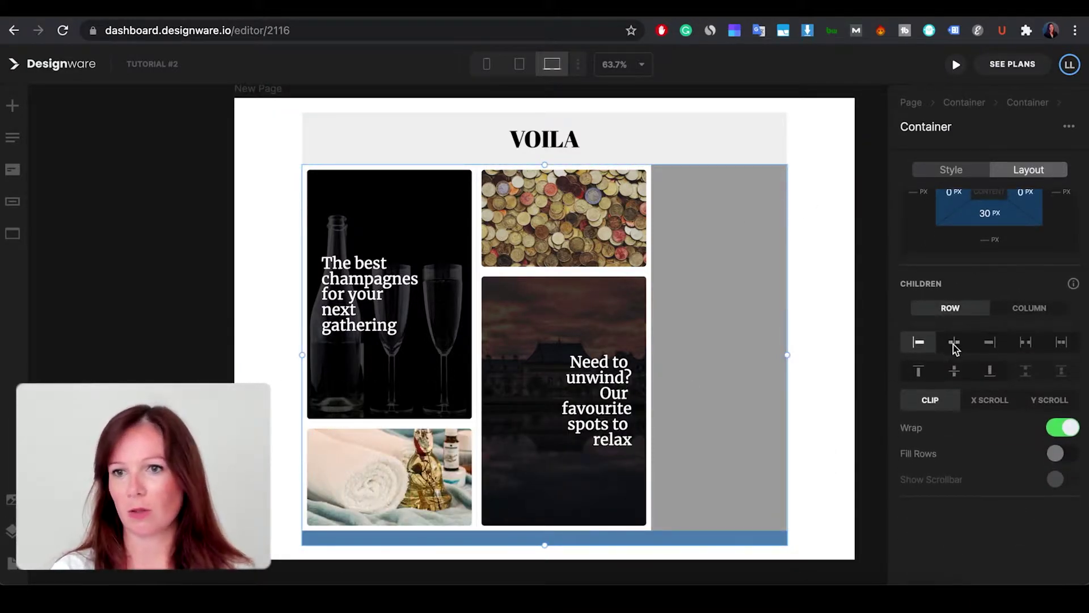
left_click(954, 343)
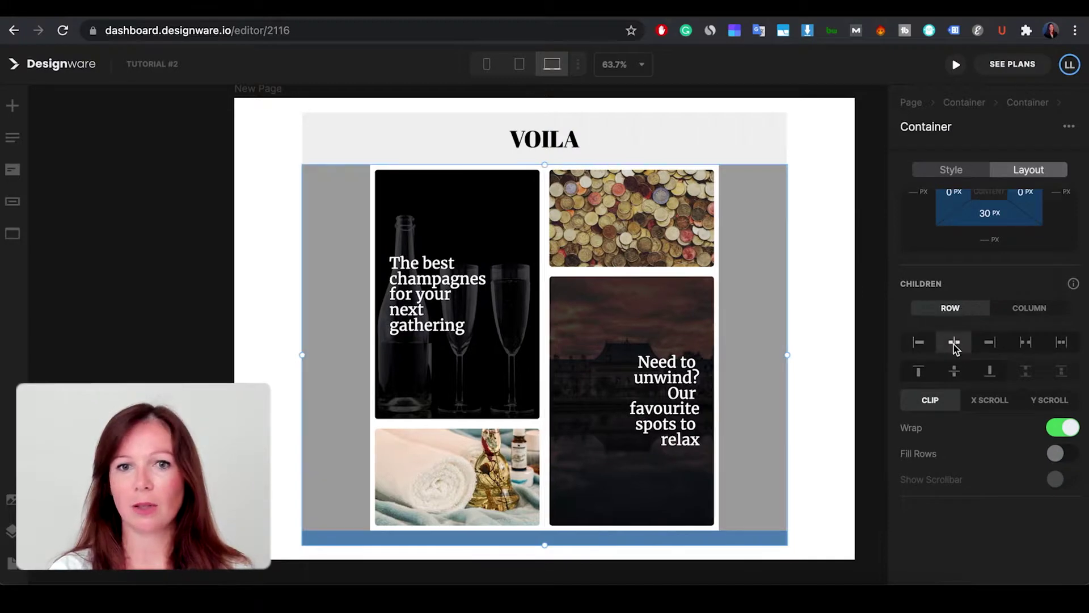
- Show the page's content tree and try removing the maximum width from the column holding the champagne and towel images
left_click(841, 377)
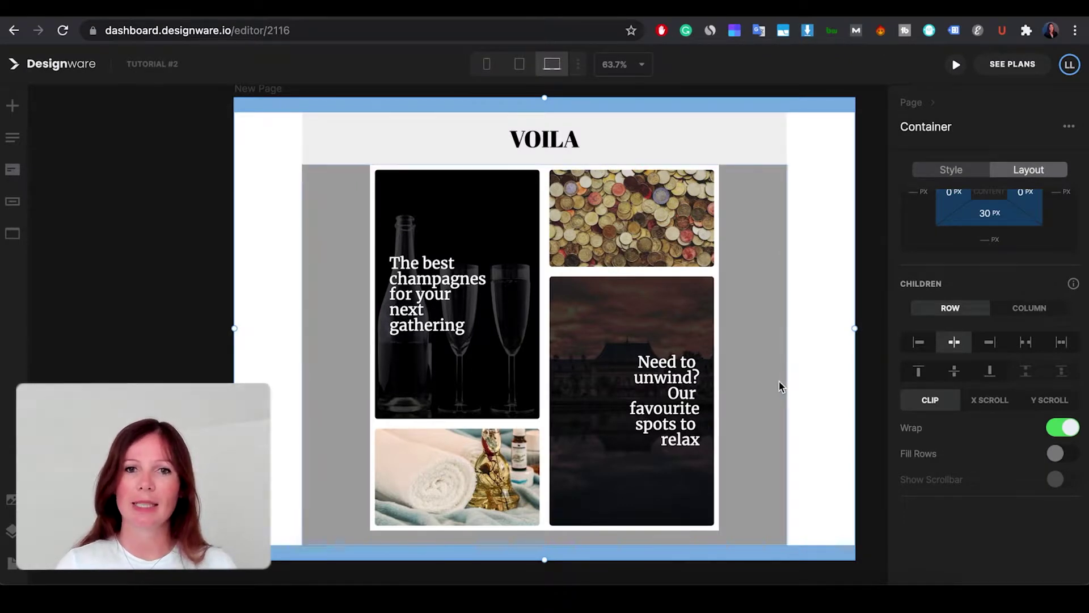
left_click(11, 531)
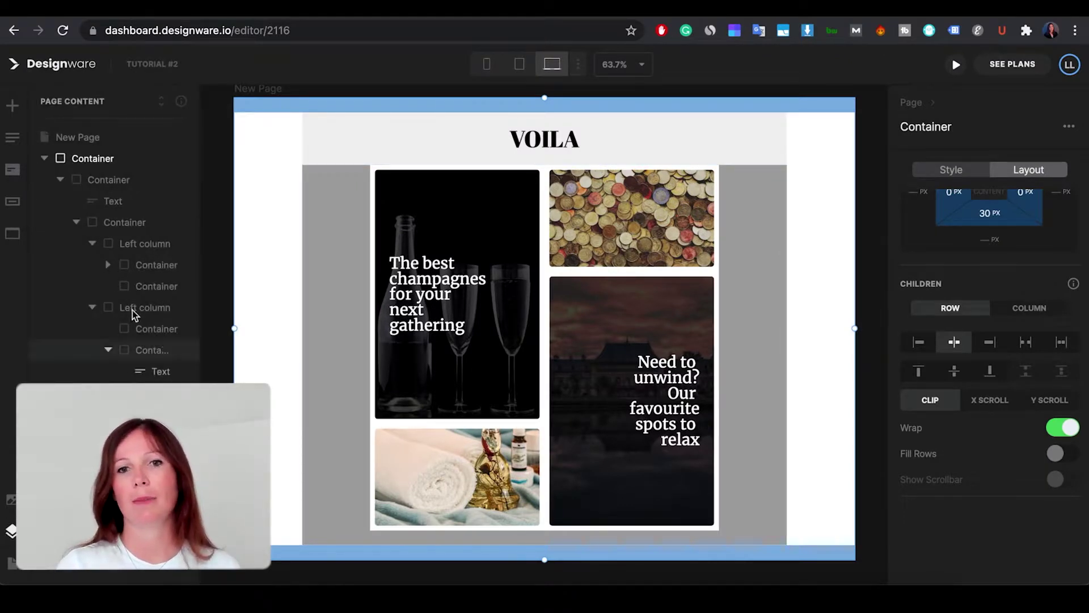
left_click(143, 244)
scroll(954, 264, "up", 5)
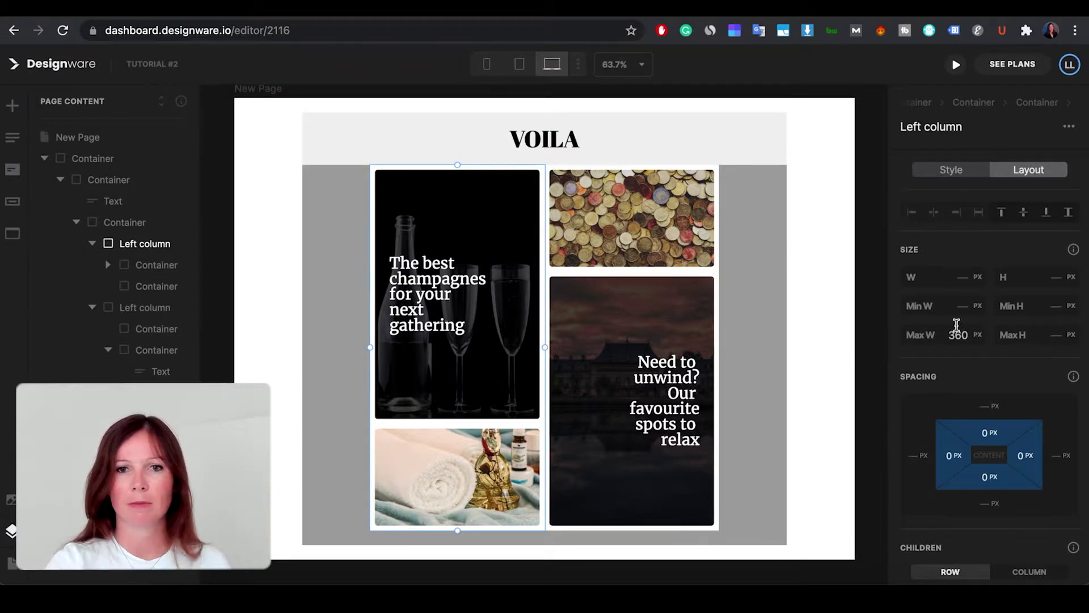
key("BackSpace")
scroll(987, 397, "down", 6)
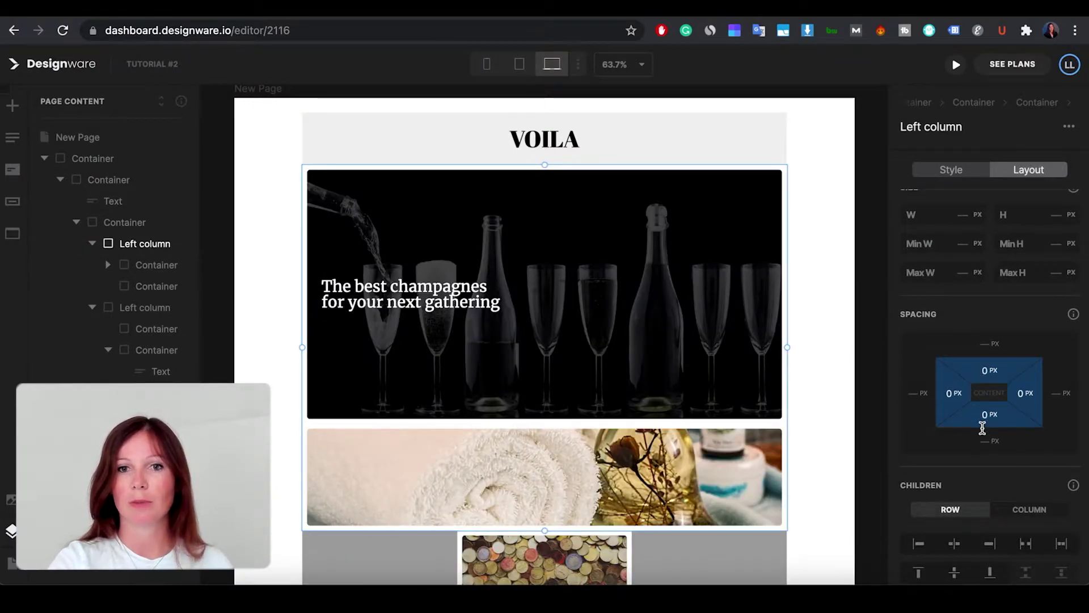
left_click(1063, 366)
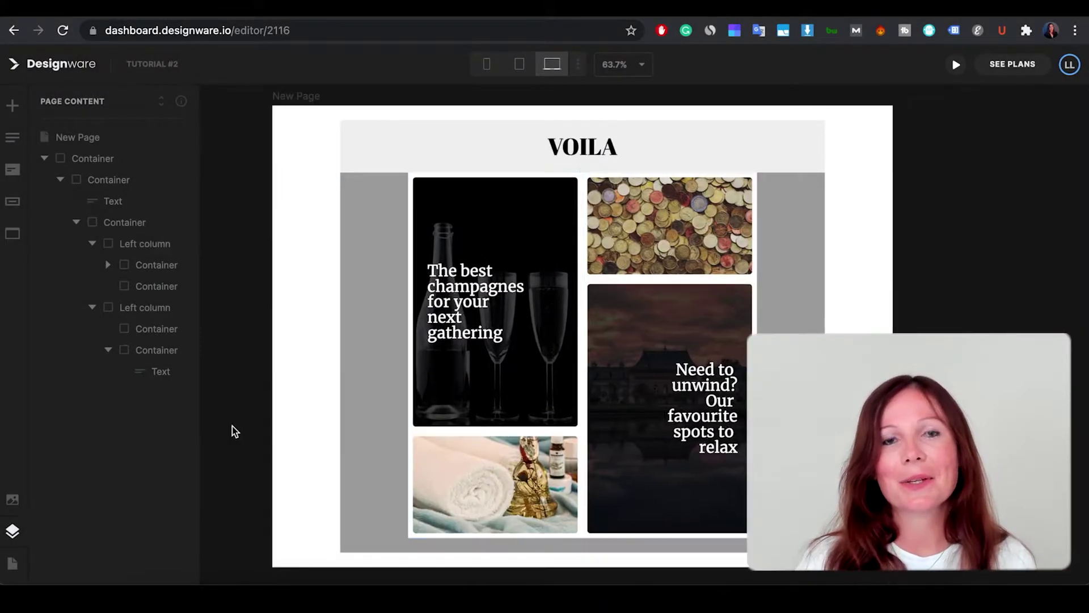
- Remove the light grey background colour from the container that holds the VOILA heading and the image block
left_click(371, 146)
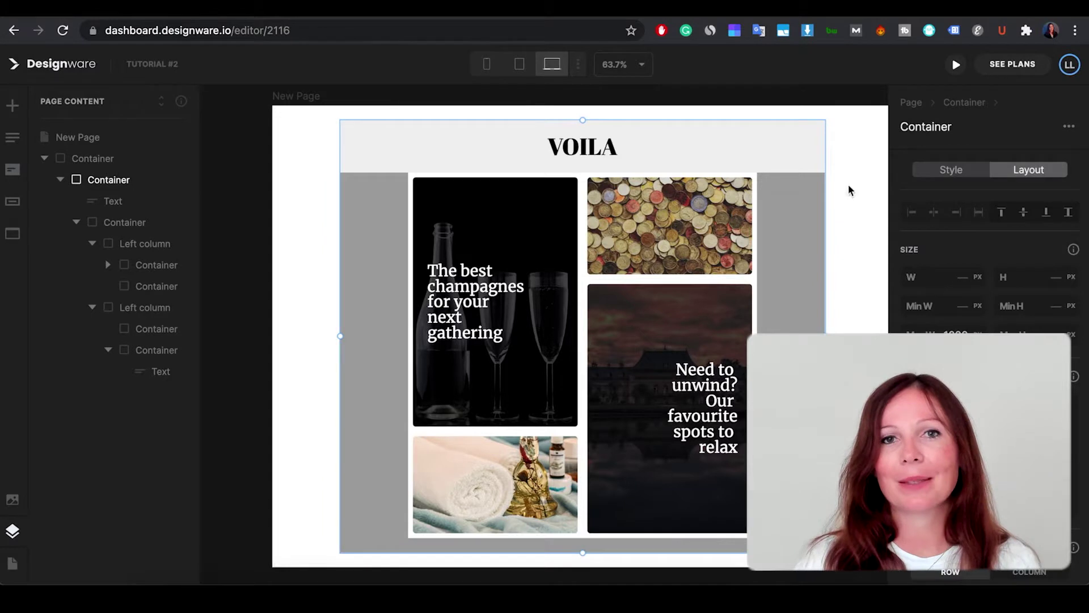
left_click(963, 173)
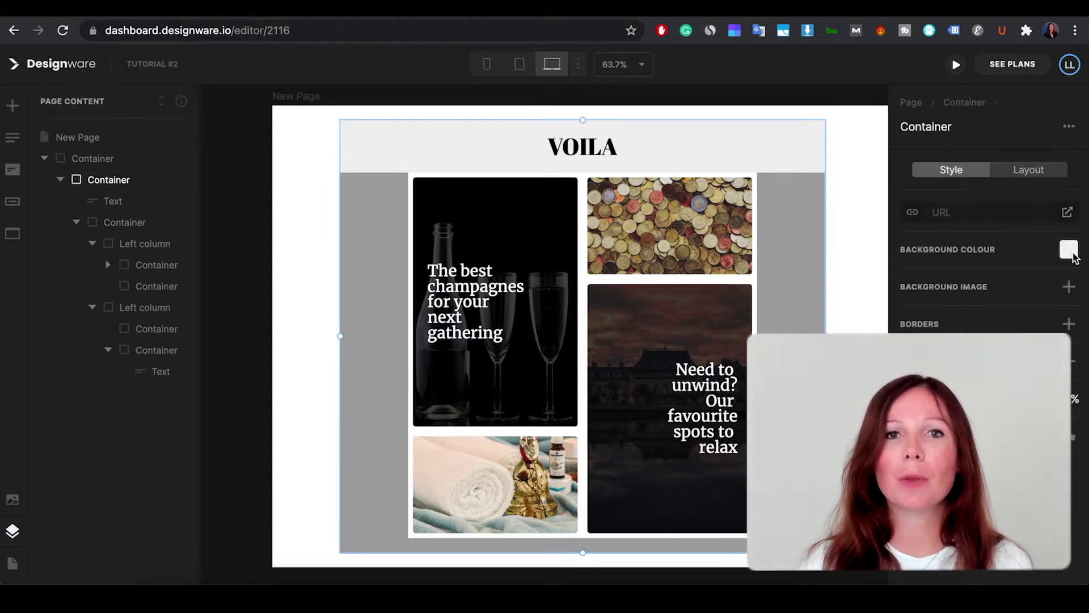
left_click(1066, 248)
left_click(964, 305)
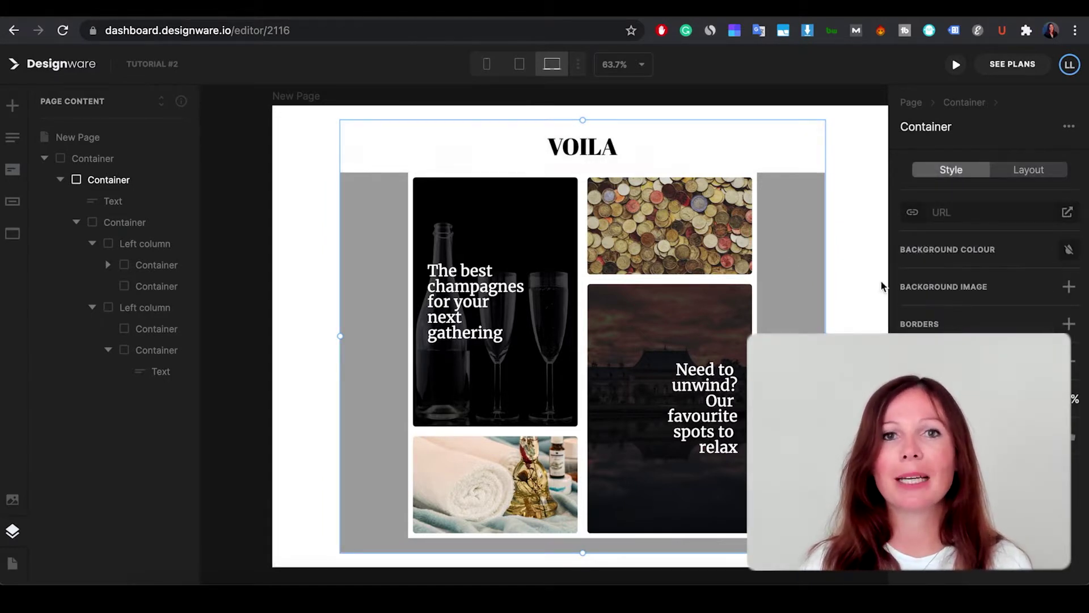
- Remove the darker grey background colour from the container around the two image columns
left_click(773, 223)
left_click(1068, 249)
left_click(964, 304)
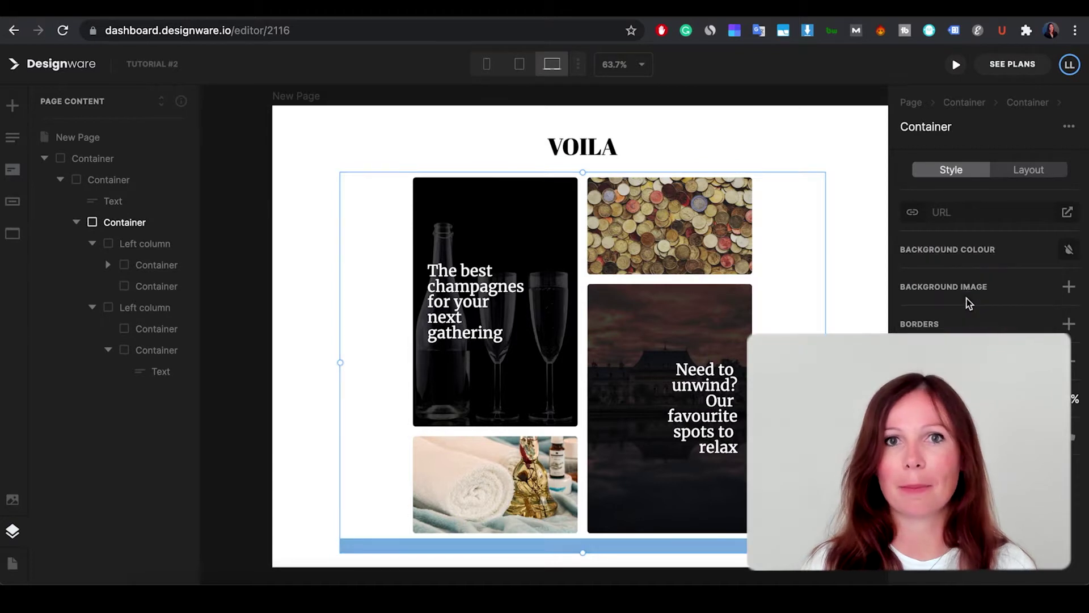
left_click(856, 238)
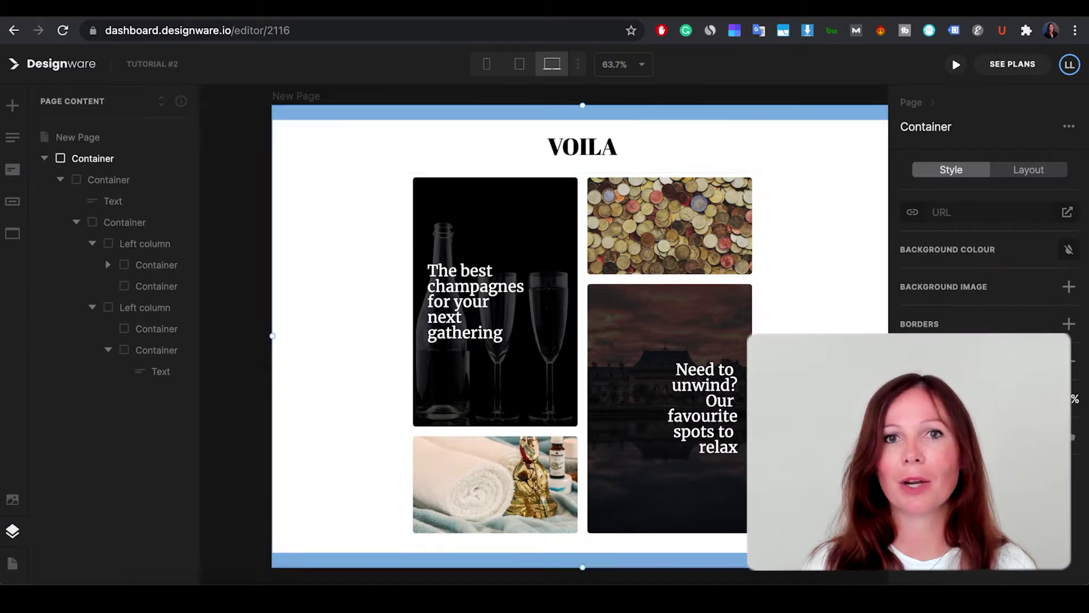
- Check the page layout at tablet size and at mobile size, looking through the full length of the mobile version
left_click(519, 65)
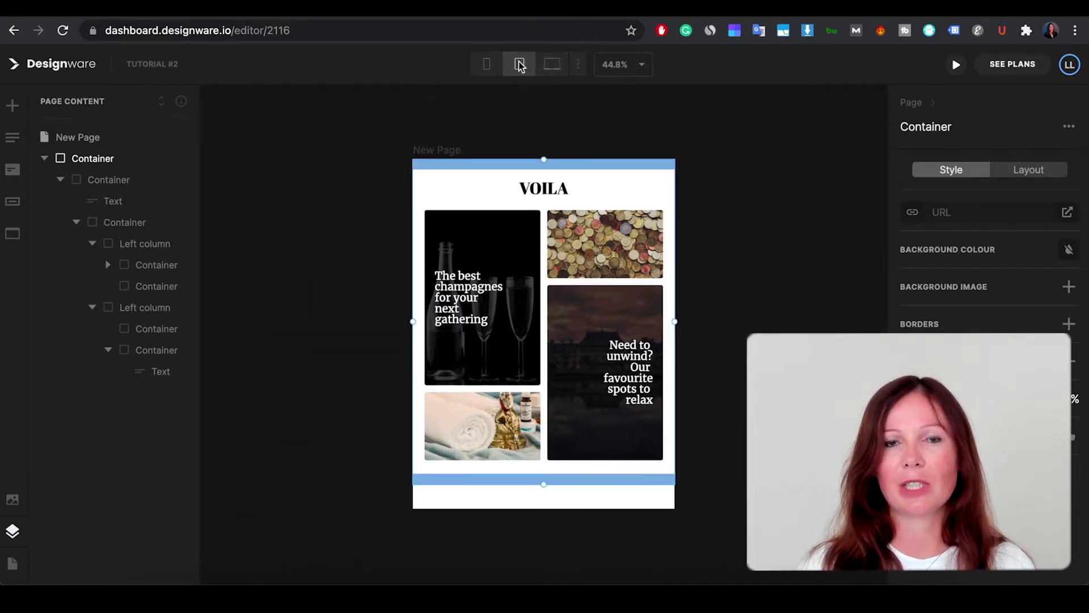
left_click(486, 64)
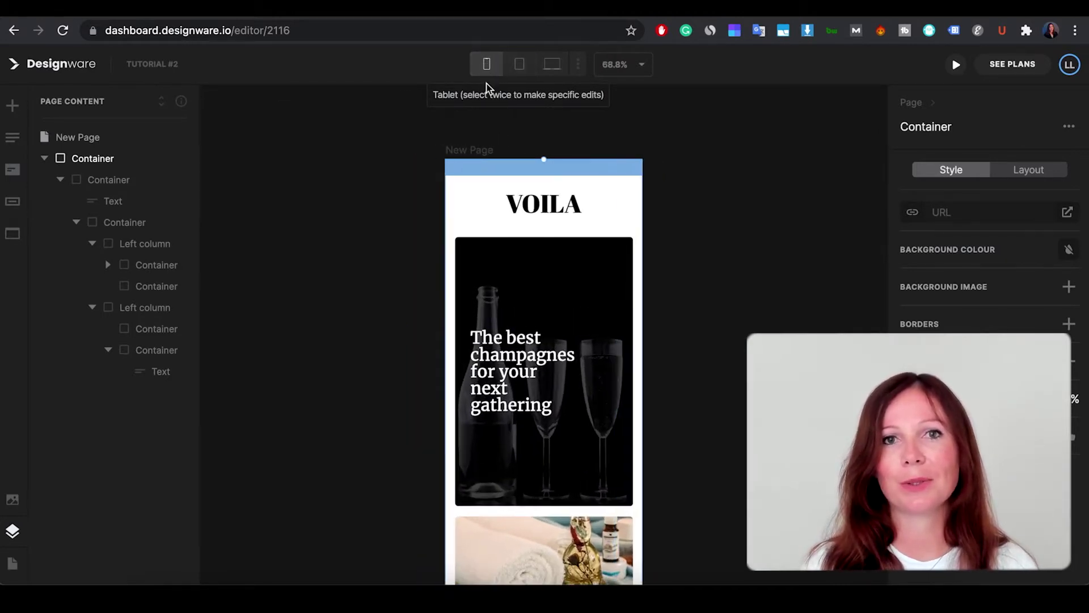
scroll(584, 389, "down", 5)
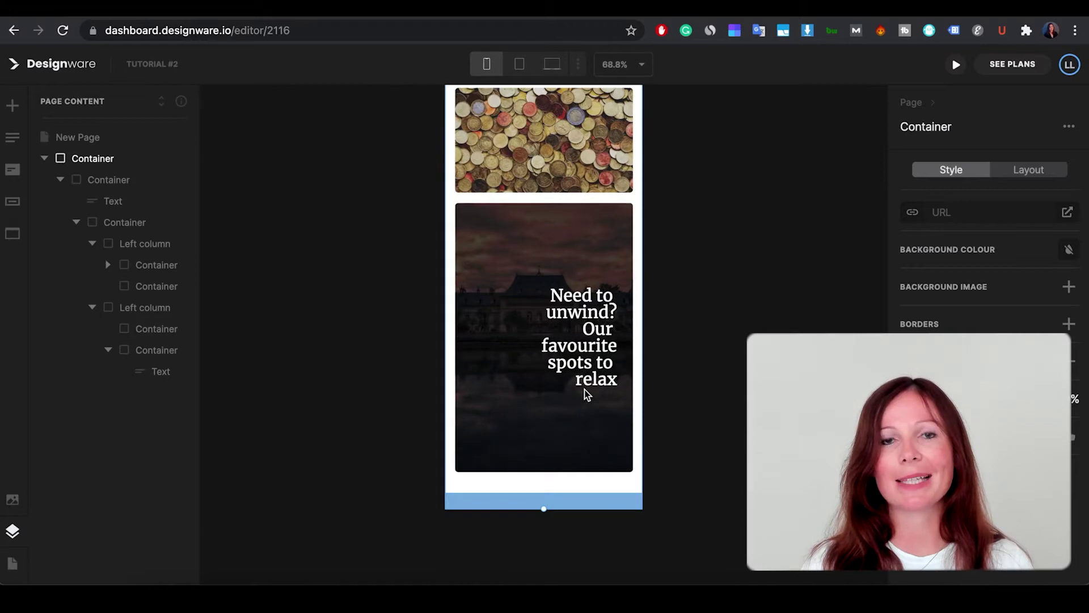
scroll(584, 389, "up", 6)
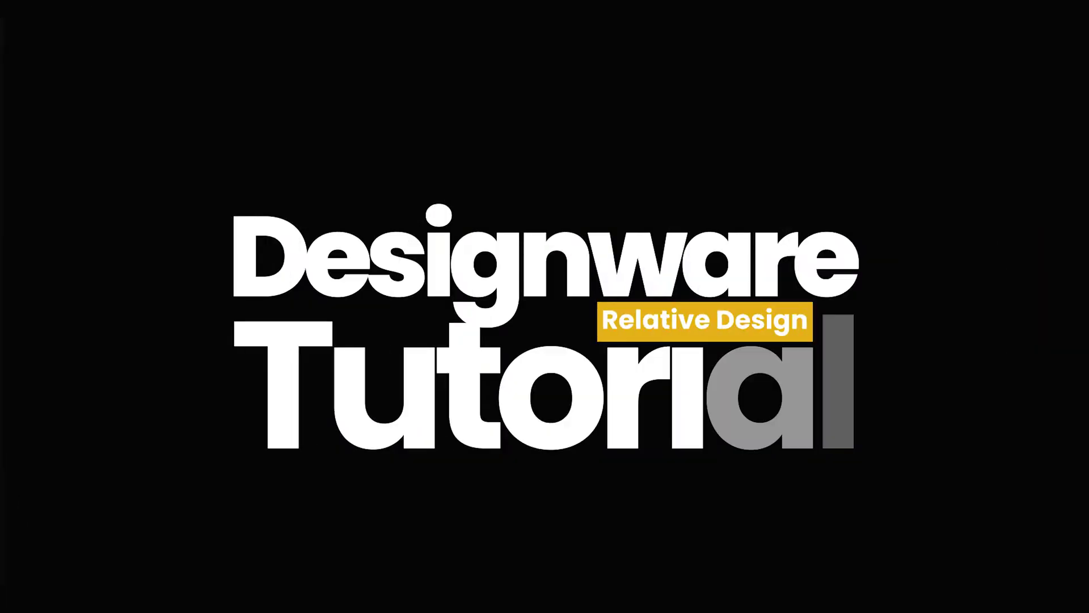